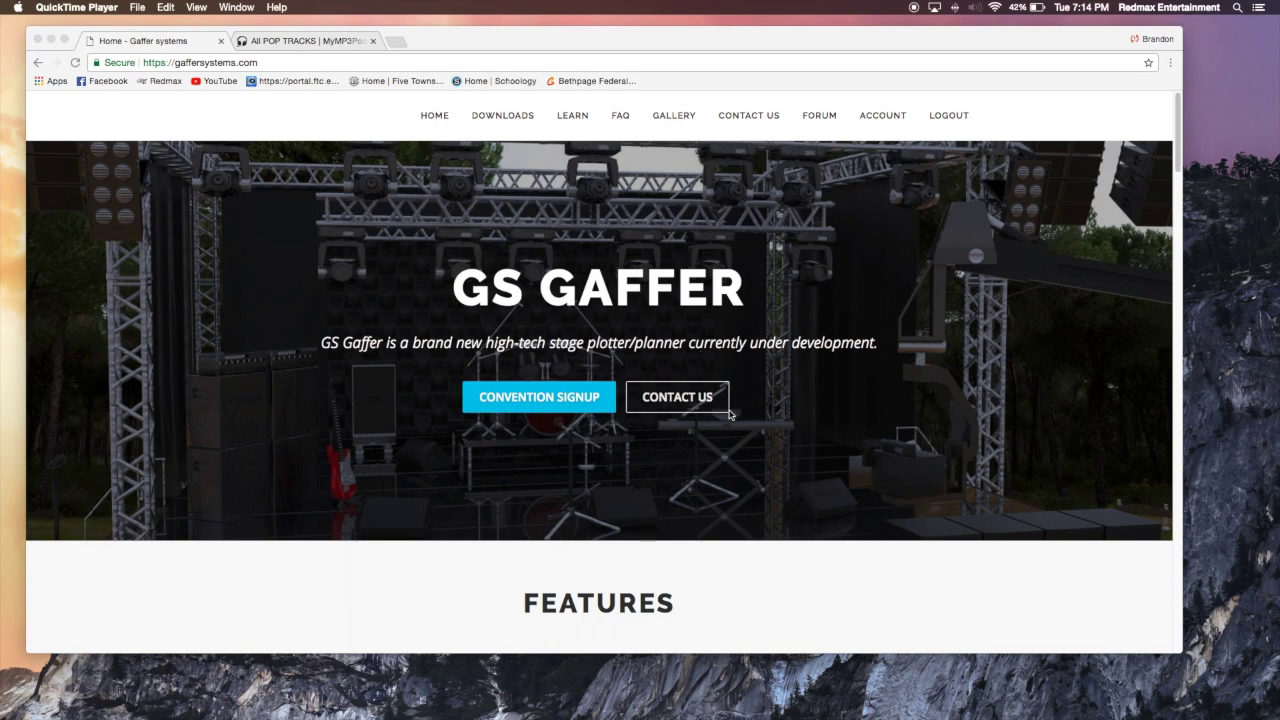
# Open the Ideas forum on the Gaffer Systems website and look through its list of topics.
pyautogui.click(732, 396)
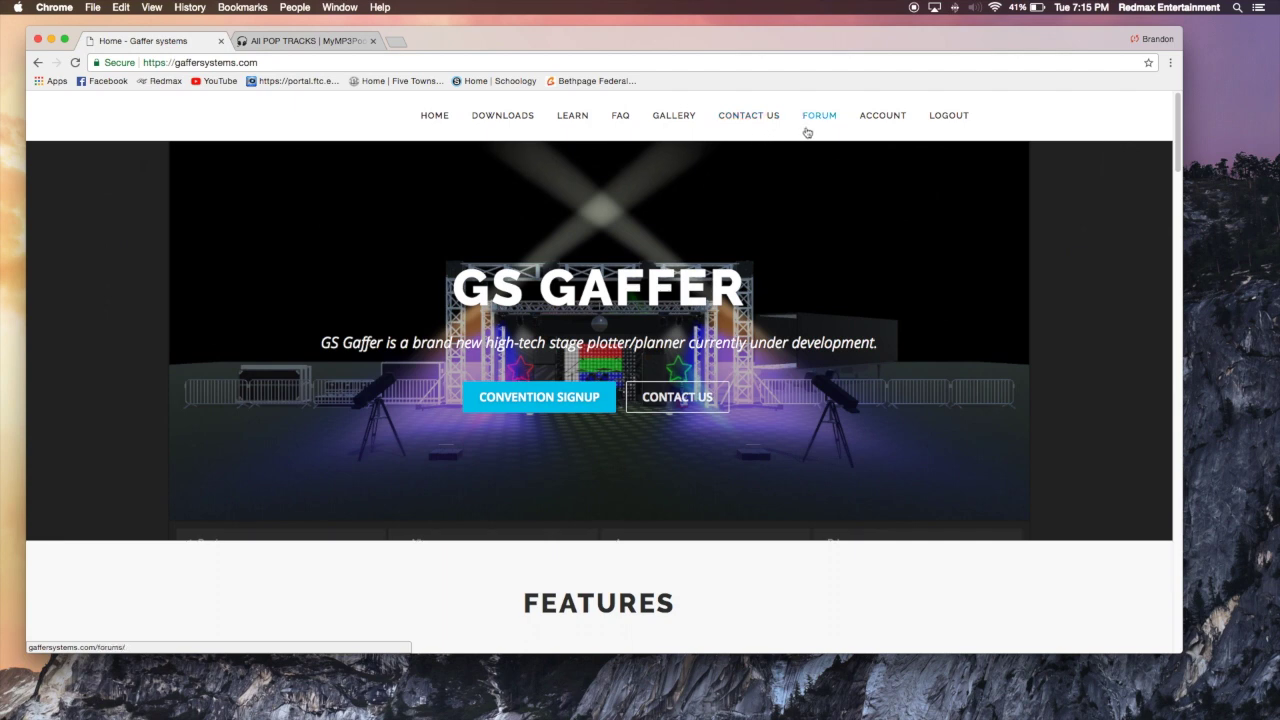
pyautogui.click(825, 127)
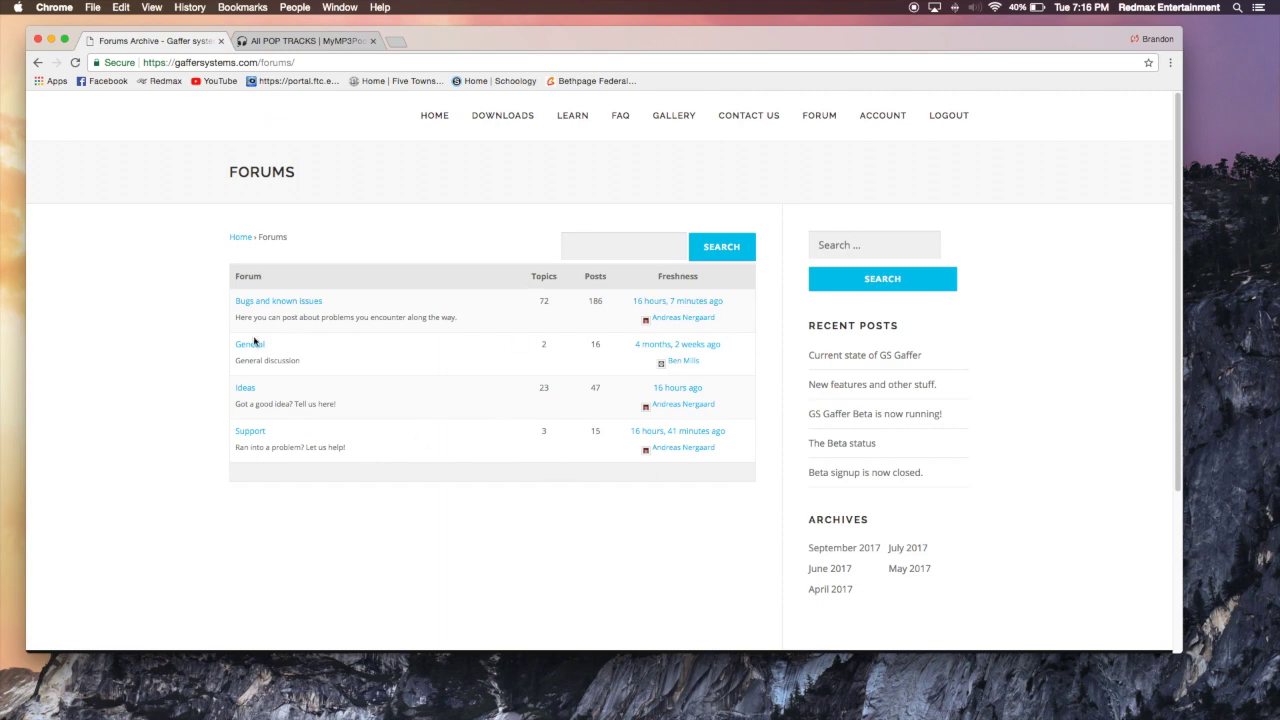
pyautogui.click(246, 388)
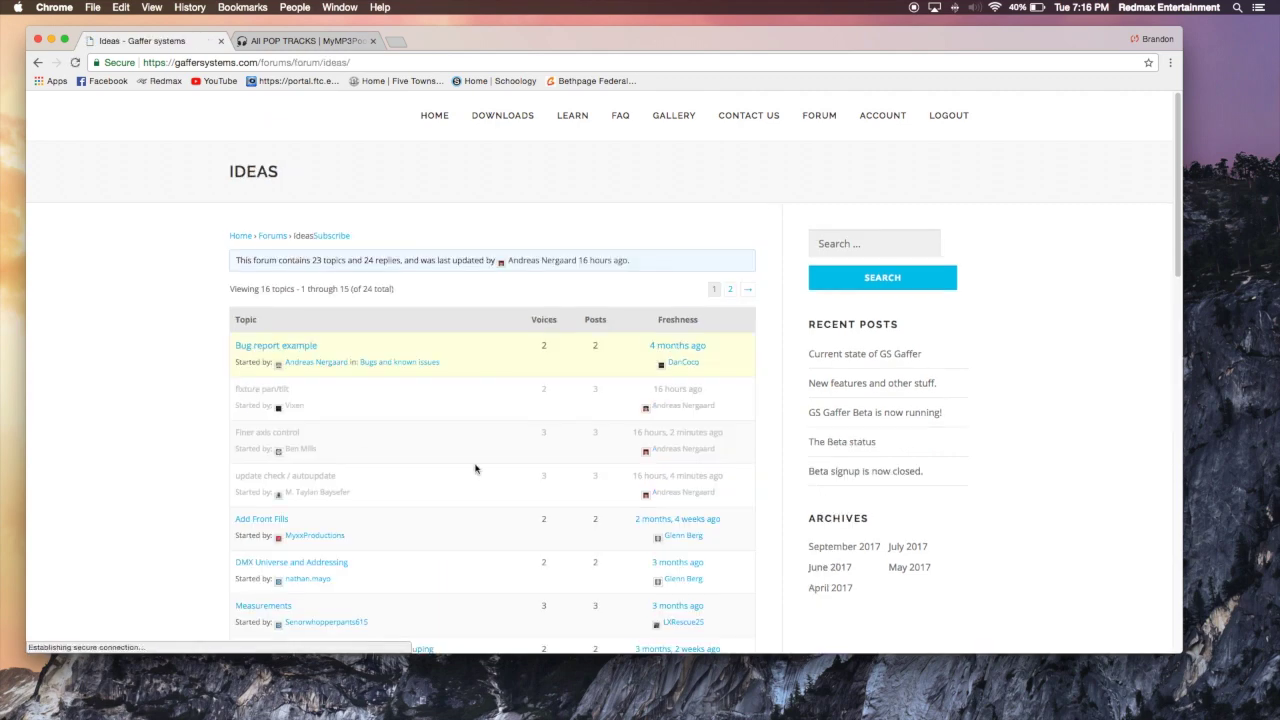
pyautogui.scroll(-1, 340, 575)
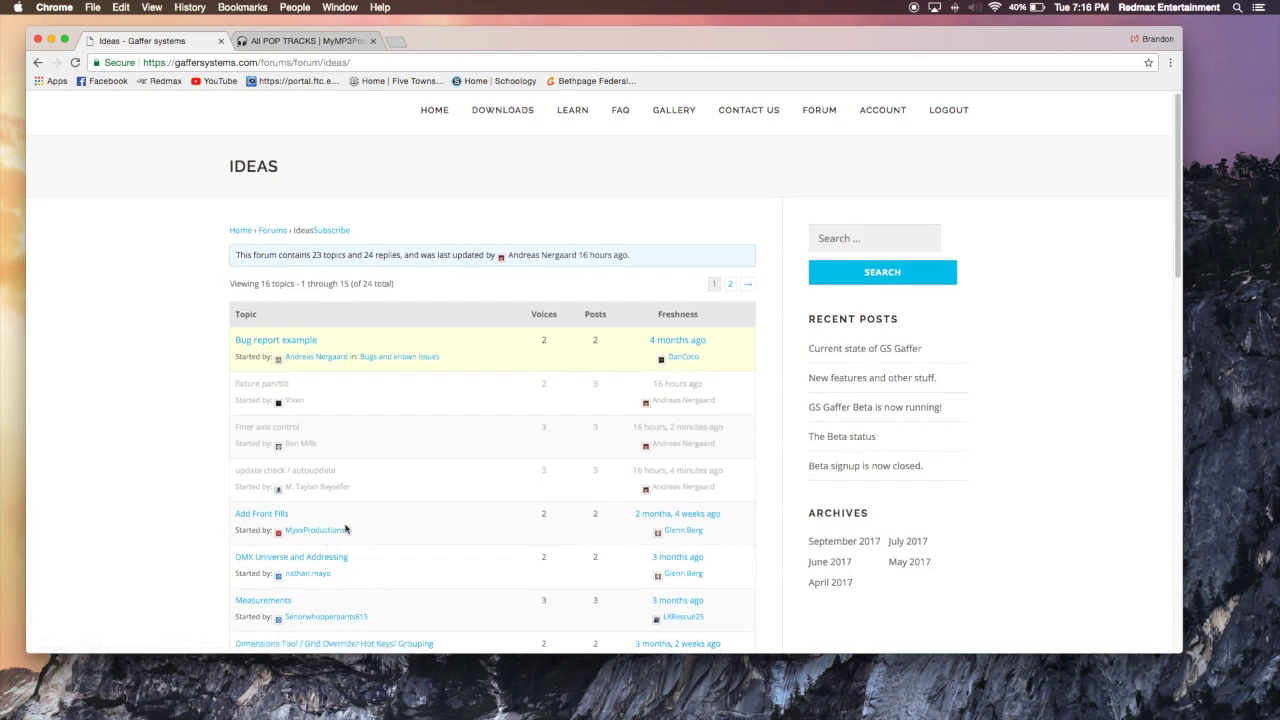
pyautogui.scroll(-1, 281, 537)
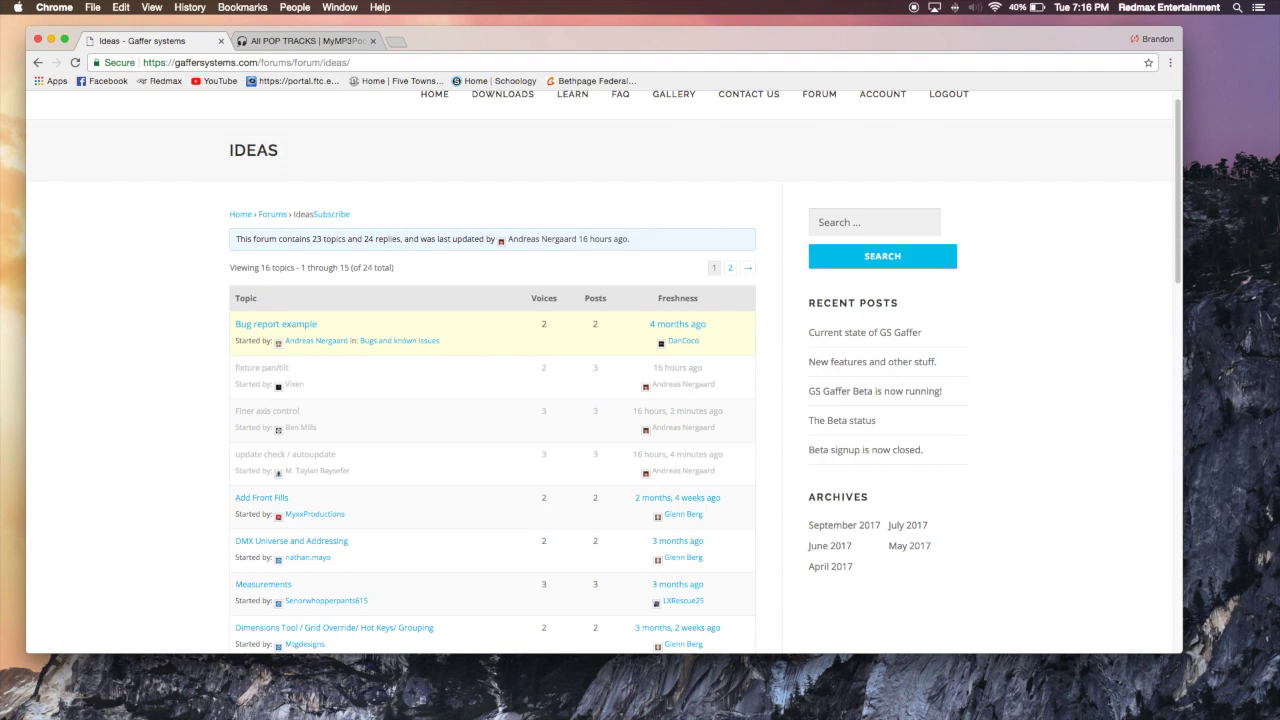
pyautogui.scroll(-5, 416, 633)
pyautogui.scroll(-1, 376, 610)
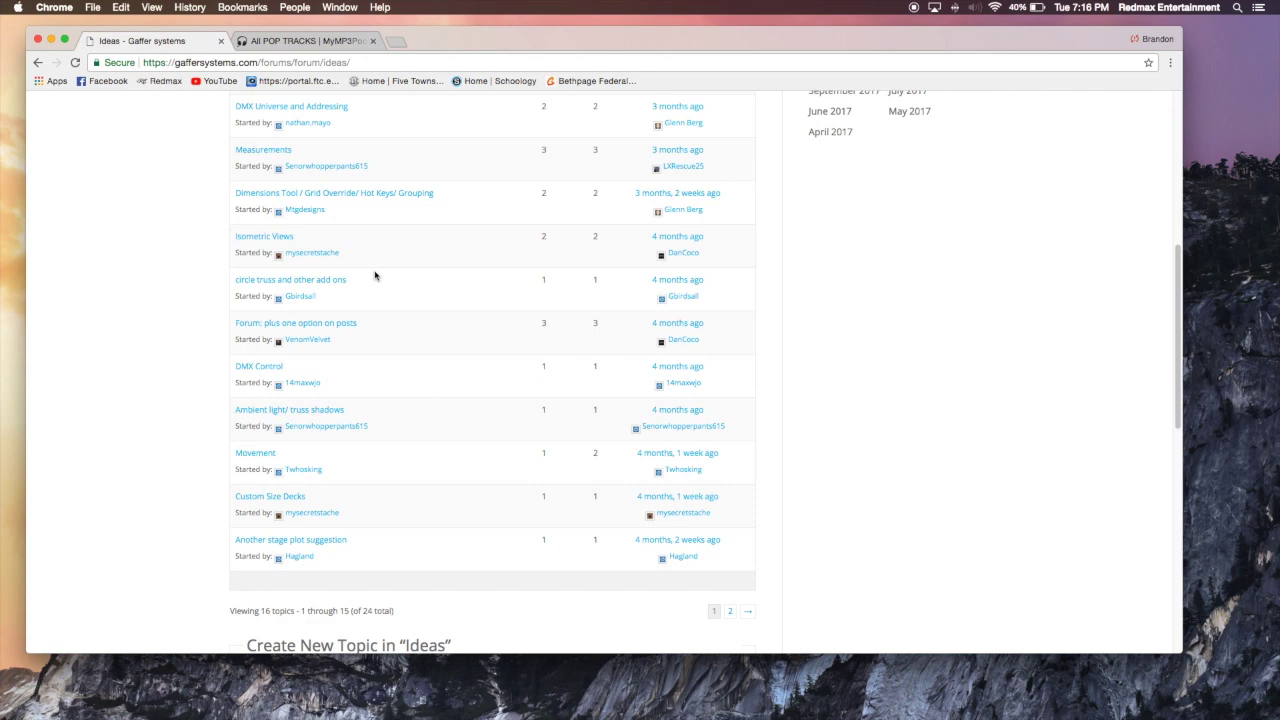
pyautogui.scroll(6, 375, 272)
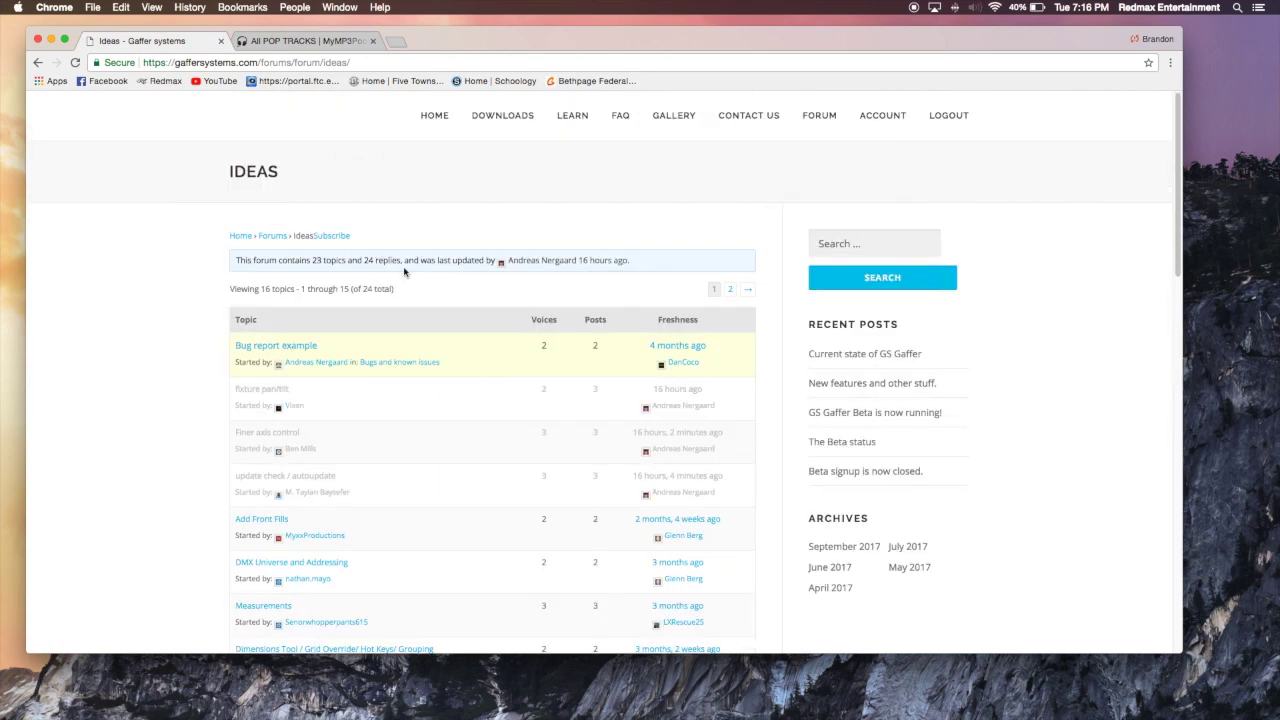
# Switch from the browser to GS Gaffer, fill the screen with it, and view the concert stage from the front.
pyautogui.click(52, 40)
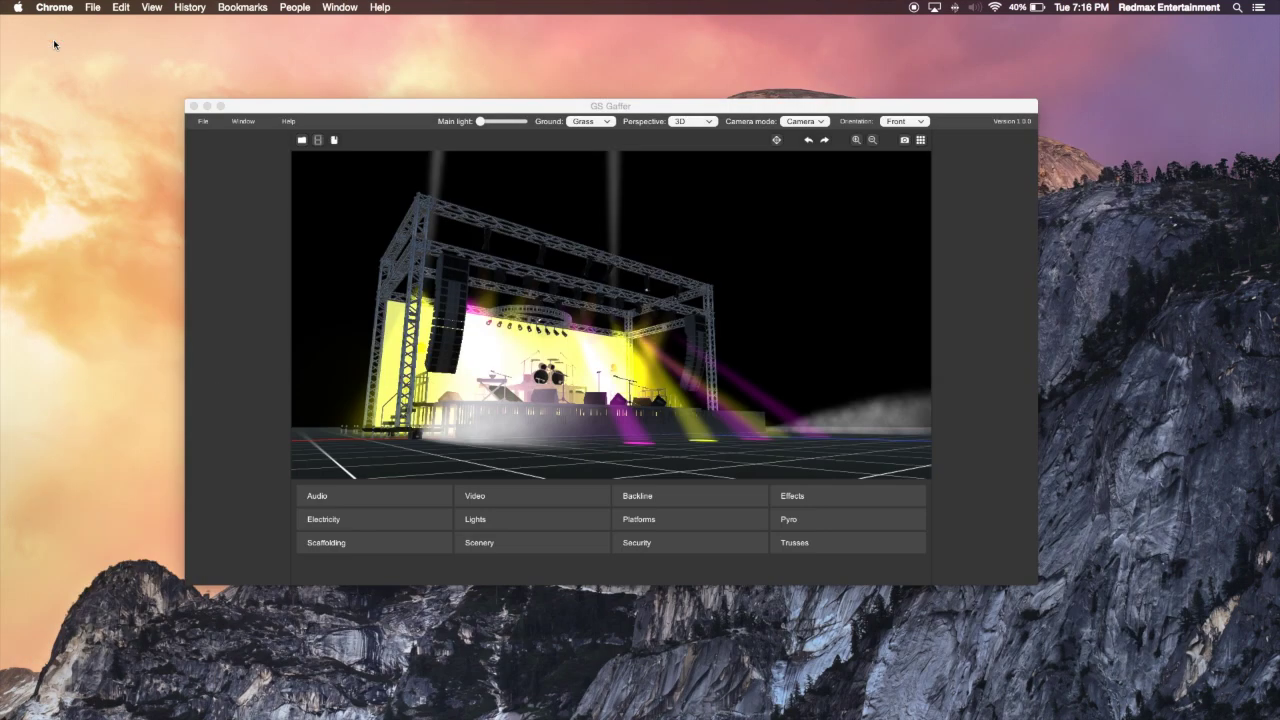
pyautogui.moveTo(453, 117); pyautogui.dragTo(385, 101)
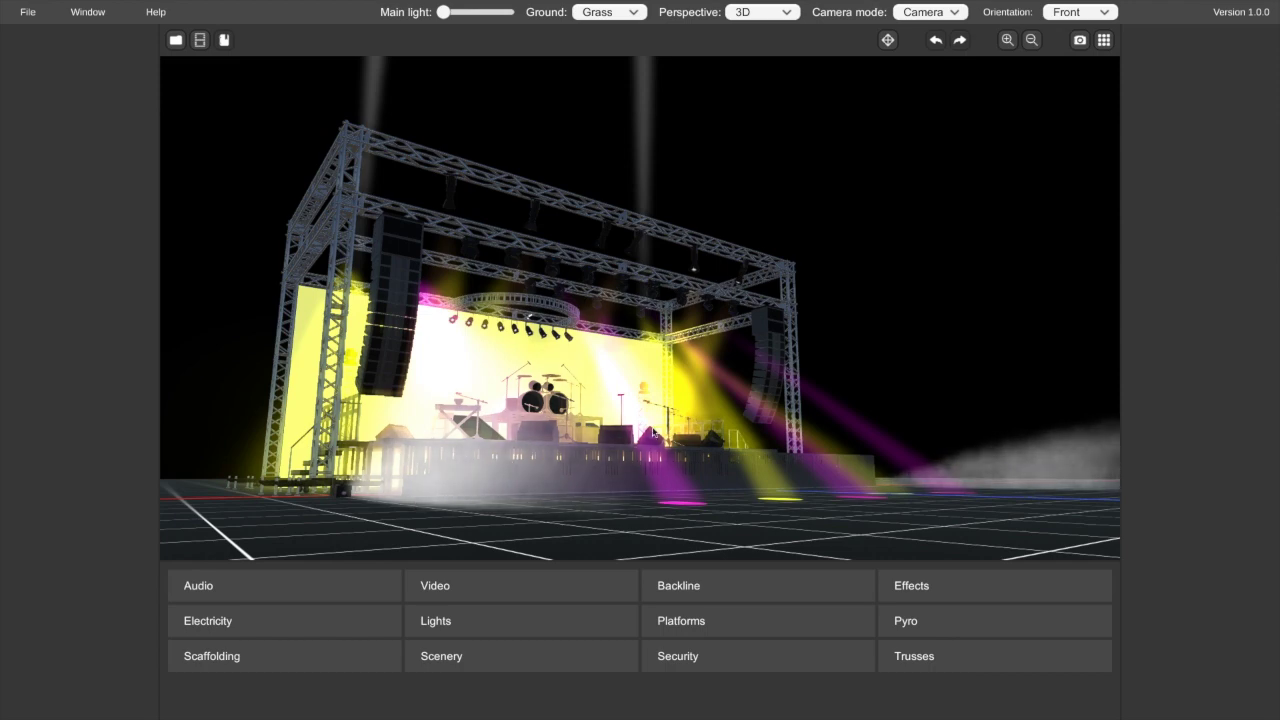
pyautogui.moveTo(530, 449); pyautogui.dragTo(407, 474, button='middle')
pyautogui.moveTo(407, 474); pyautogui.dragTo(582, 497)
pyautogui.scroll(5, 582, 497)
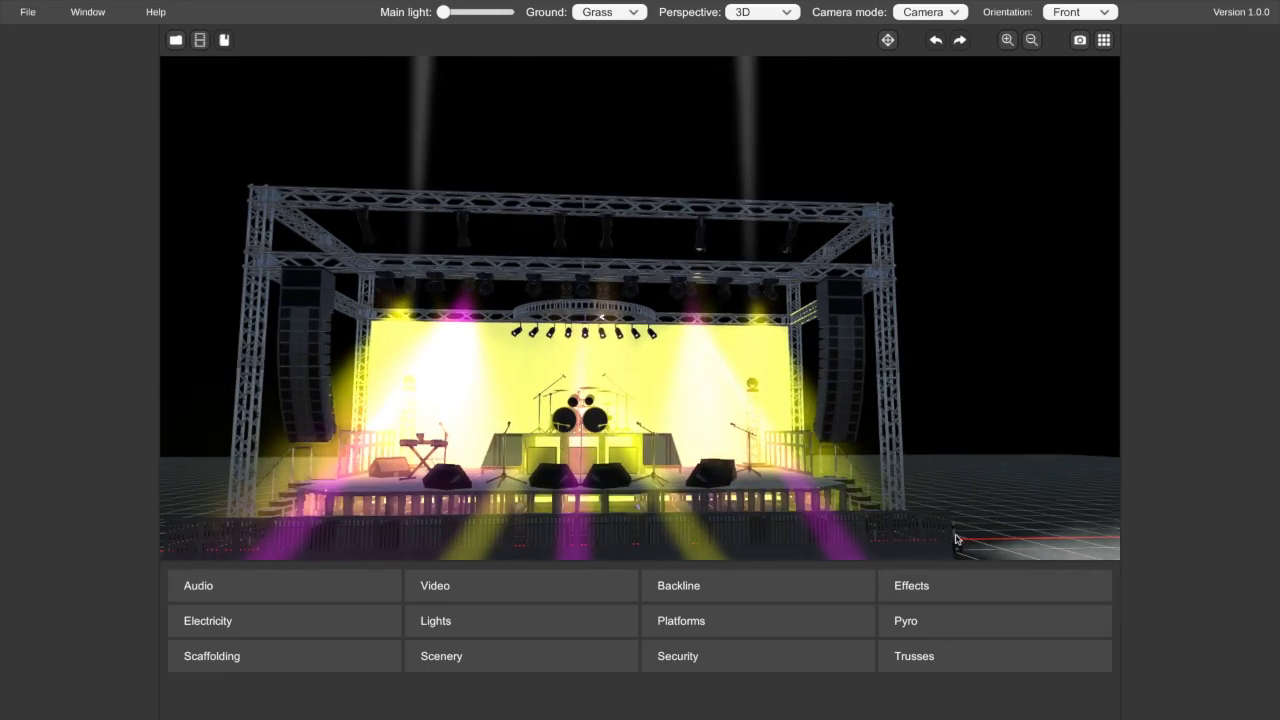
pyautogui.scroll(-5, 536, 481)
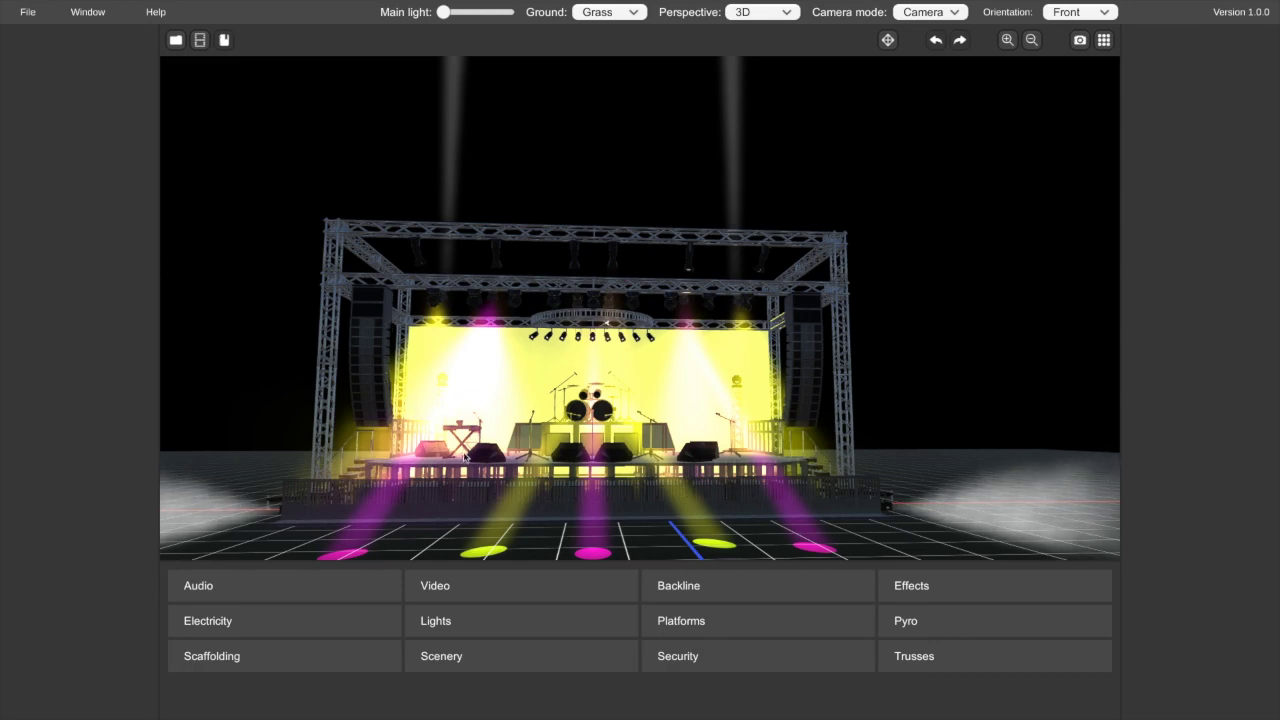
# Examine the stage, truss lighting and front equipment from several heights and distances, ending in a raised front view.
pyautogui.scroll(-1, 527, 462)
pyautogui.scroll(4, 527, 462)
pyautogui.moveTo(527, 462); pyautogui.dragTo(537, 400, button='right')
pyautogui.moveTo(531, 460); pyautogui.dragTo(514, 535, button='middle')
pyautogui.moveTo(513, 419); pyautogui.dragTo(515, 377, button='middle')
pyautogui.moveTo(513, 461); pyautogui.dragTo(520, 600, button='right')
pyautogui.moveTo(530, 480); pyautogui.dragTo(537, 409, button='middle')
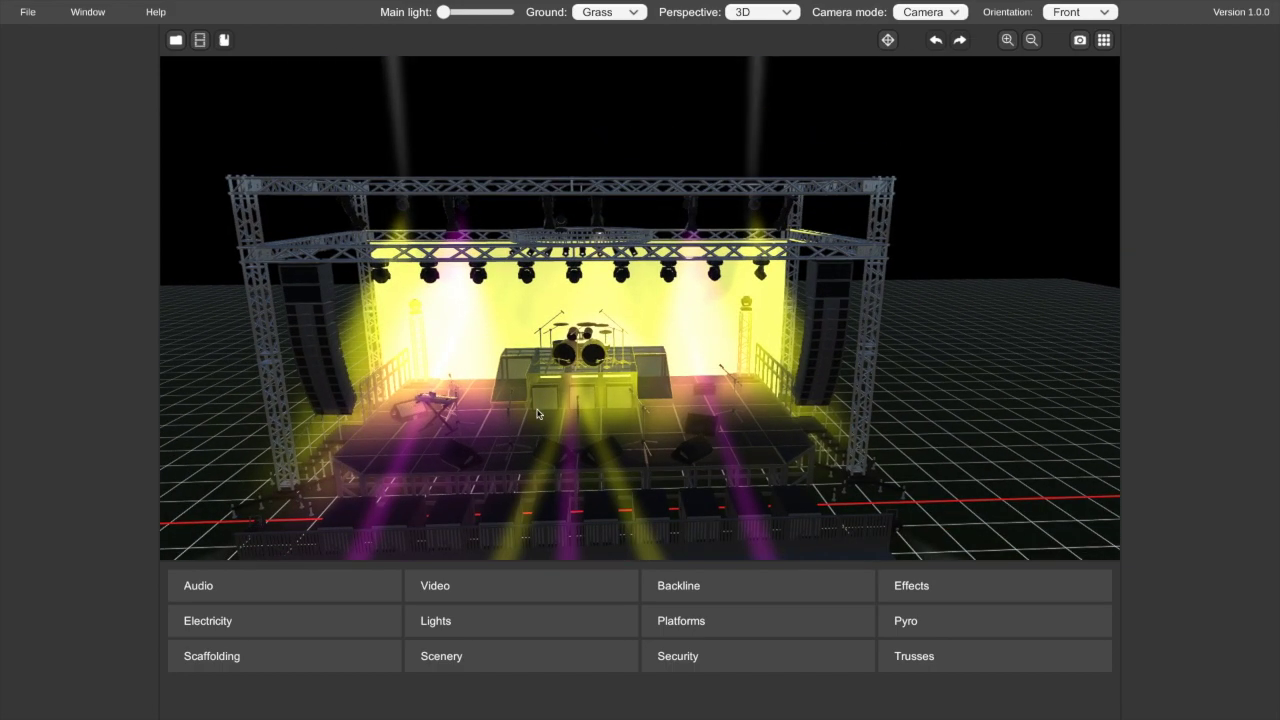
pyautogui.moveTo(531, 457); pyautogui.dragTo(531, 502, button='right')
pyautogui.moveTo(531, 505); pyautogui.dragTo(495, 451)
pyautogui.scroll(-2, 526, 486)
pyautogui.scroll(1, 526, 487)
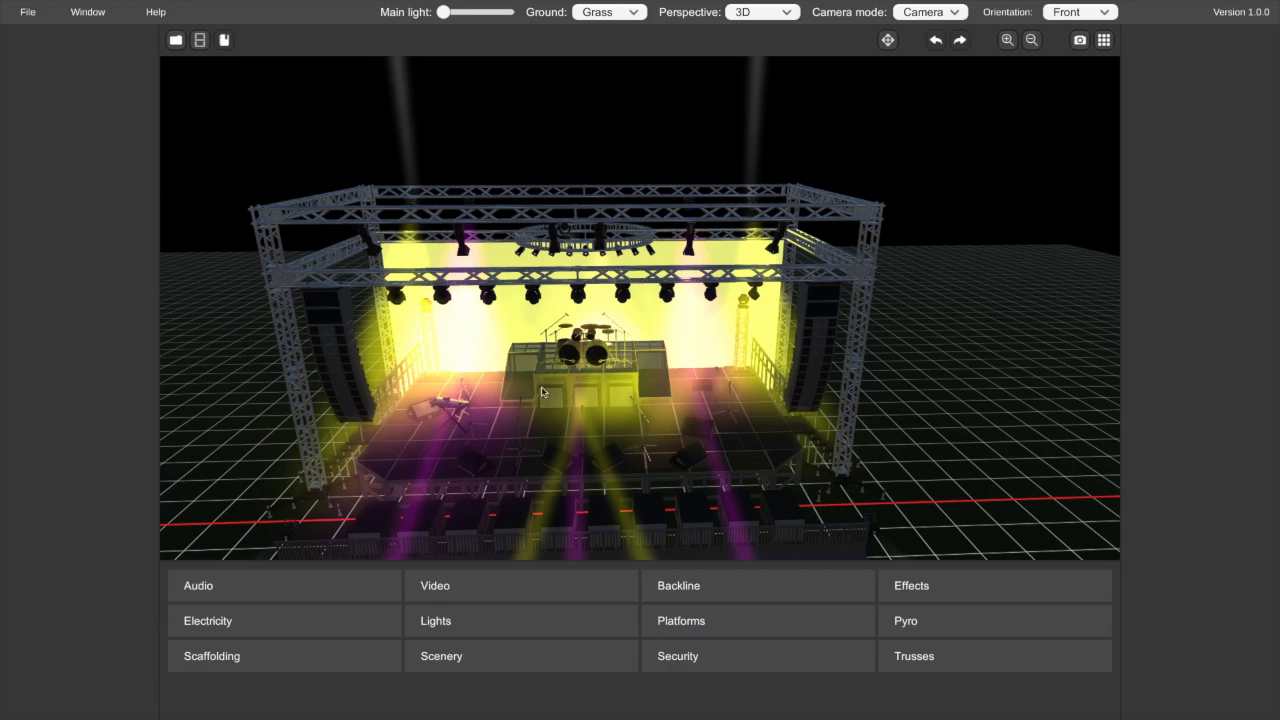
pyautogui.scroll(-2, 597, 405)
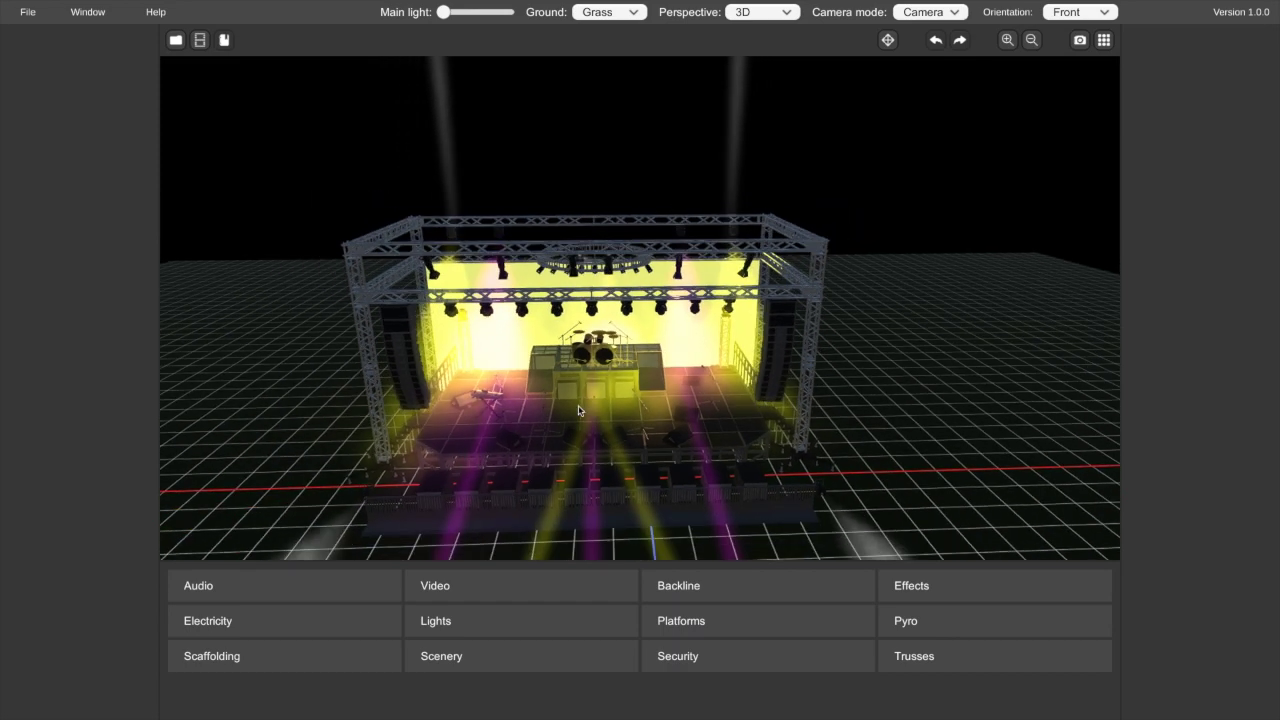
pyautogui.scroll(5, 578, 410)
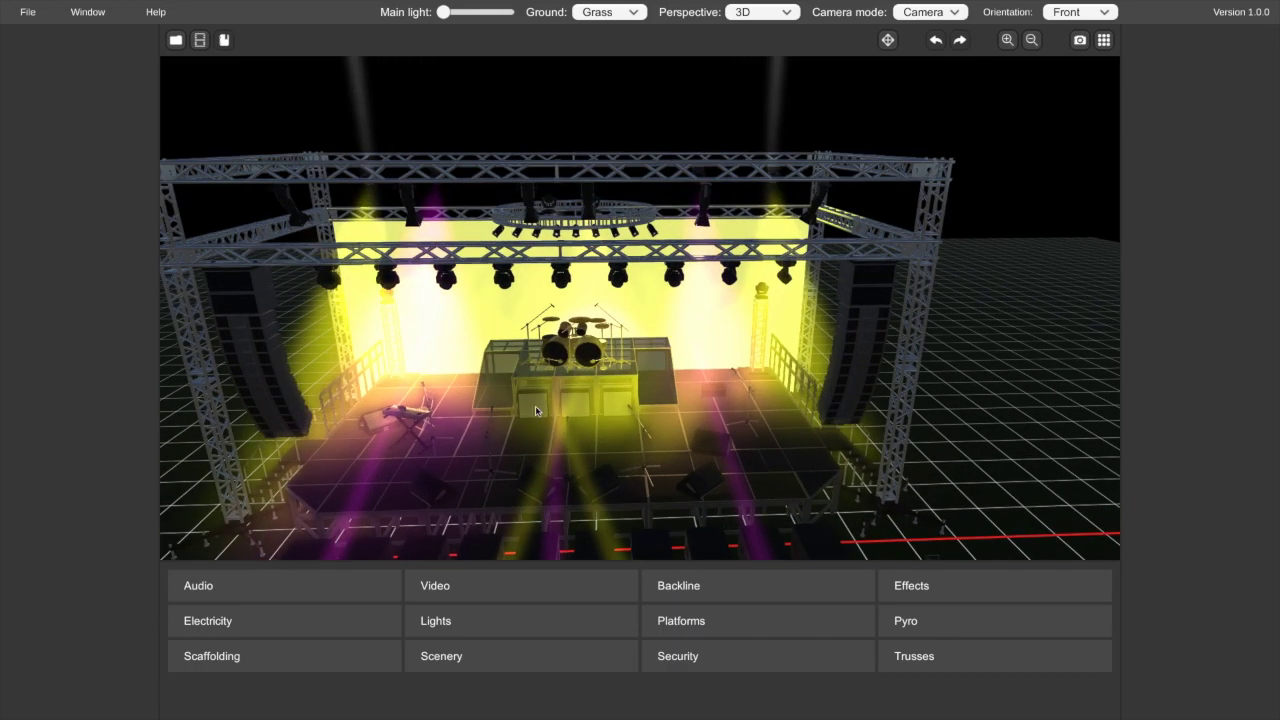
pyautogui.moveTo(571, 431); pyautogui.dragTo(610, 452, button='middle')
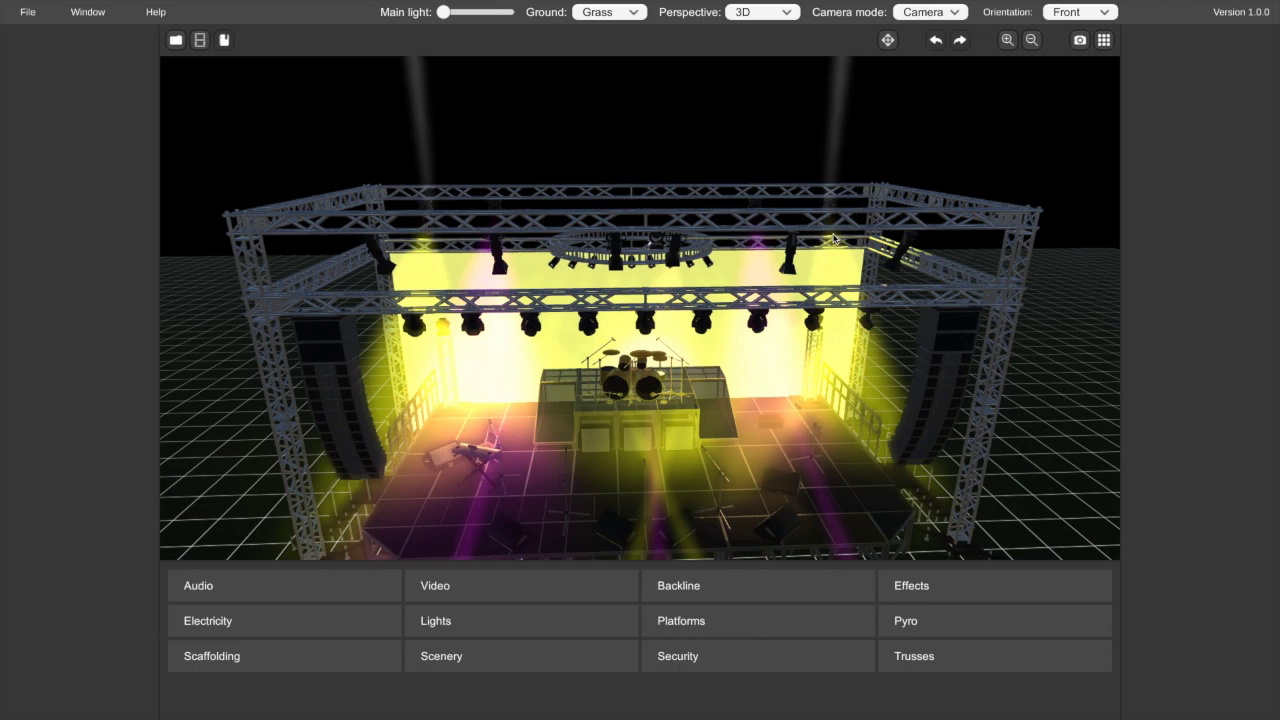
# Inspect the yellow fabric on the side of the stage and its properties, and return to a raised front view.
pyautogui.moveTo(679, 358); pyautogui.dragTo(998, 331, button='middle')
pyautogui.moveTo(998, 331); pyautogui.dragTo(884, 344)
pyautogui.click(875, 333)
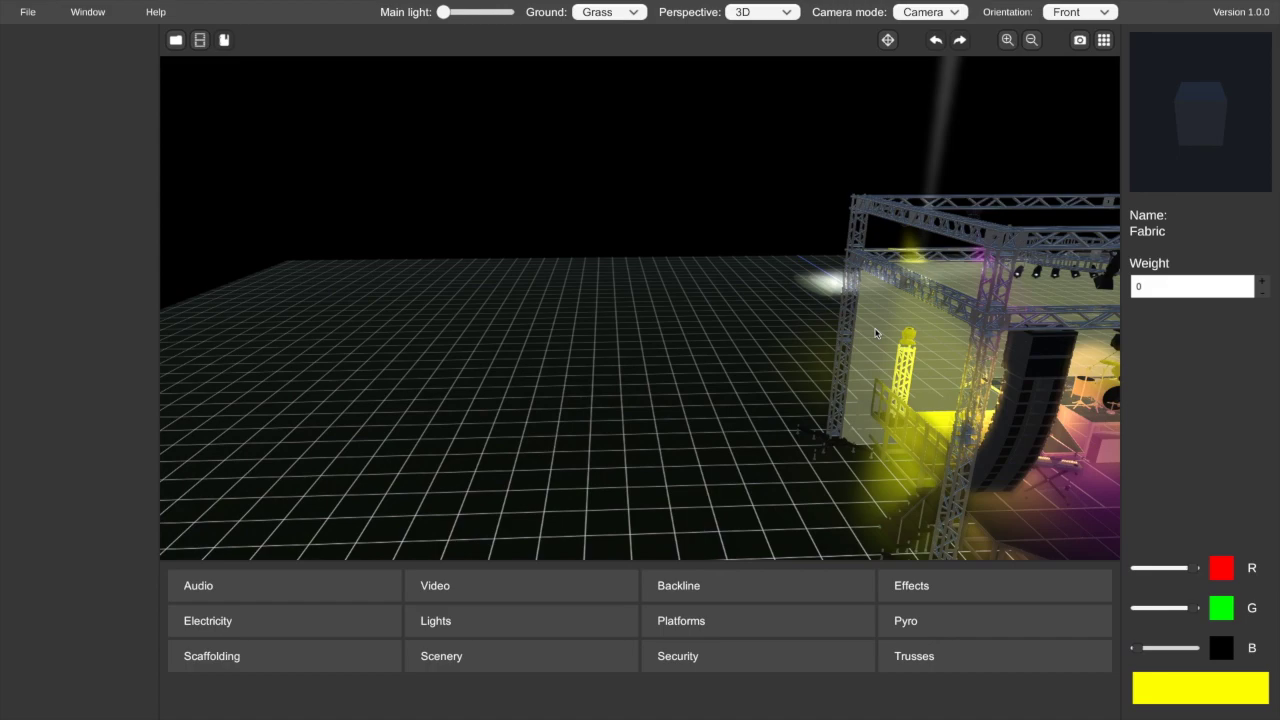
pyautogui.click(752, 343)
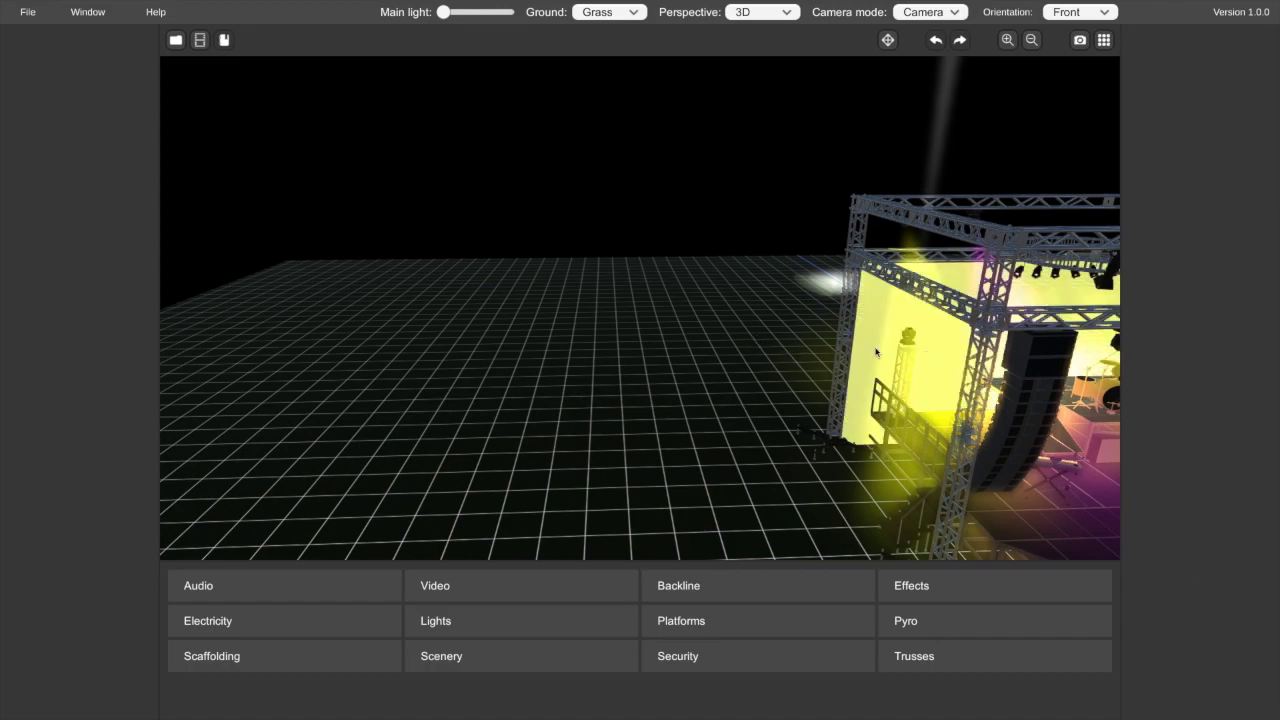
pyautogui.moveTo(875, 352); pyautogui.dragTo(403, 283, button='middle')
pyautogui.moveTo(763, 326); pyautogui.dragTo(385, 230, button='middle')
pyautogui.scroll(-2, 757, 379)
pyautogui.scroll(2, 740, 378)
pyautogui.scroll(-2, 650, 370)
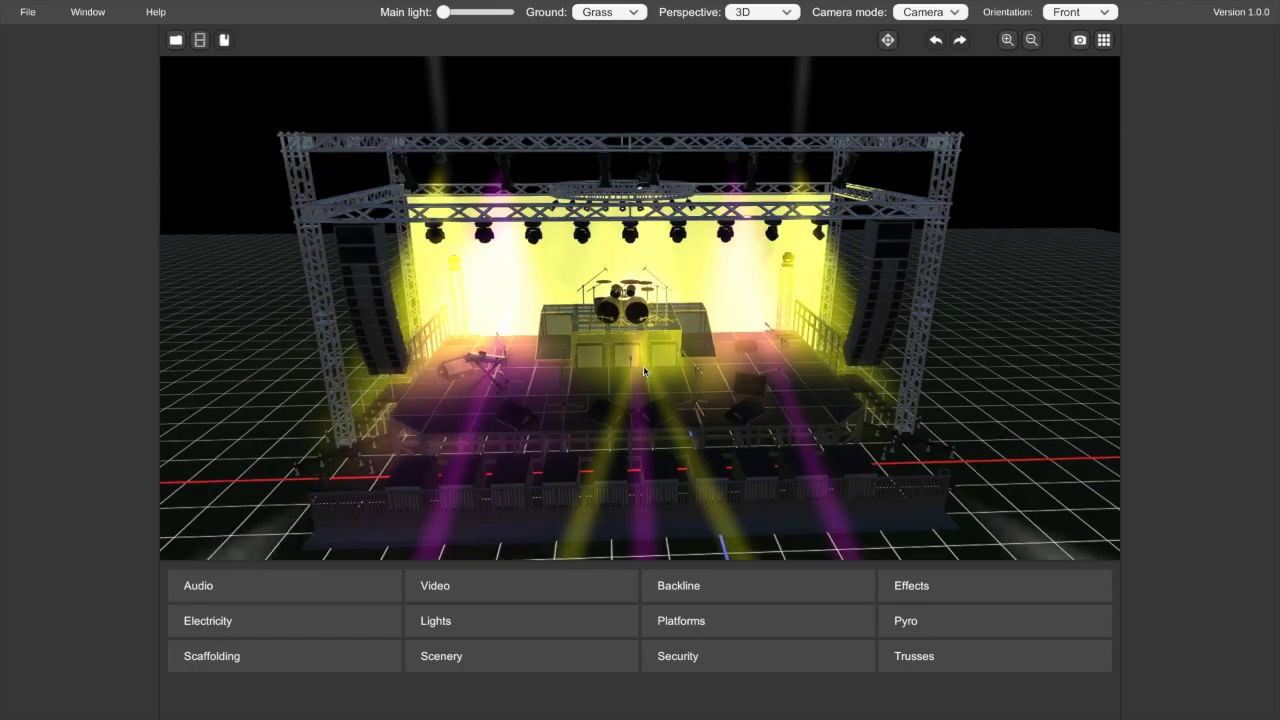
pyautogui.moveTo(644, 371)
pyautogui.mouseDown()
pyautogui.moveTo(586, 334)
pyautogui.moveTo(515, 324)
pyautogui.mouseUp()
pyautogui.moveTo(618, 326)
pyautogui.mouseDown()
pyautogui.moveTo(480, 323)
pyautogui.moveTo(497, 318)
pyautogui.moveTo(492, 290)
pyautogui.moveTo(500, 310)
pyautogui.mouseUp()
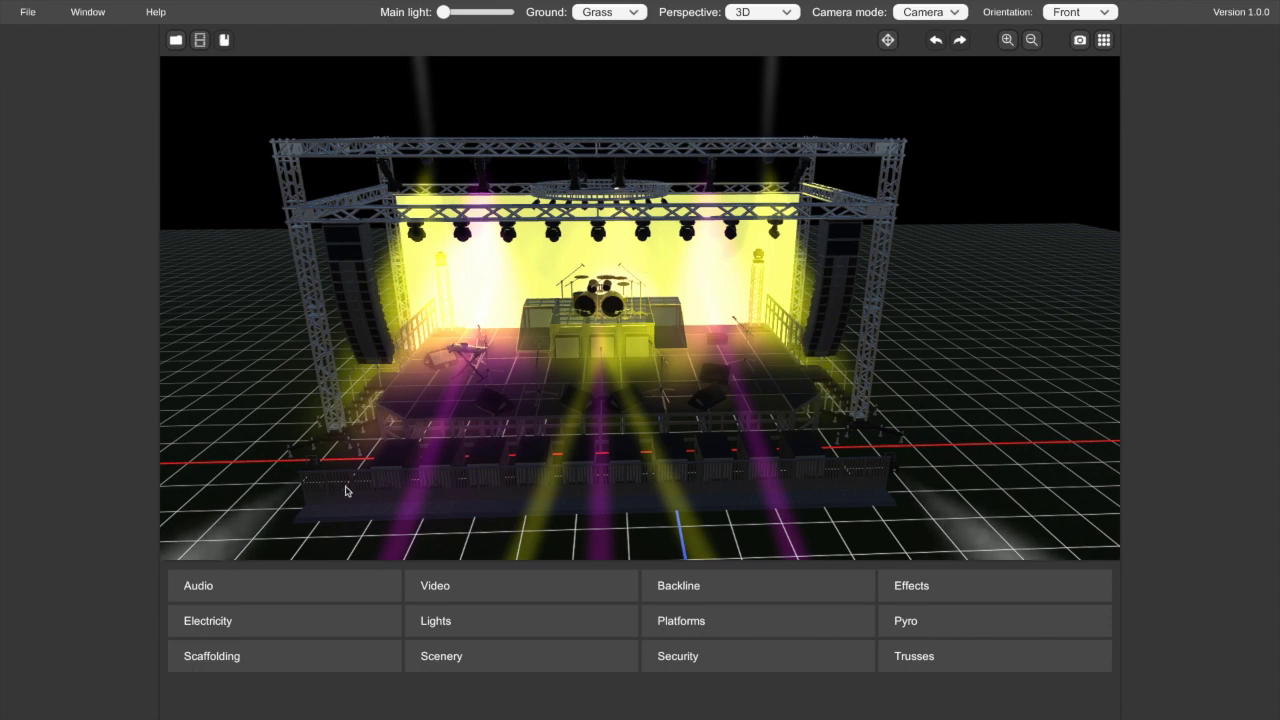
# Enable the strobe on the third Sharp light from the left on the front truss and raise its rate slightly.
pyautogui.click(506, 233)
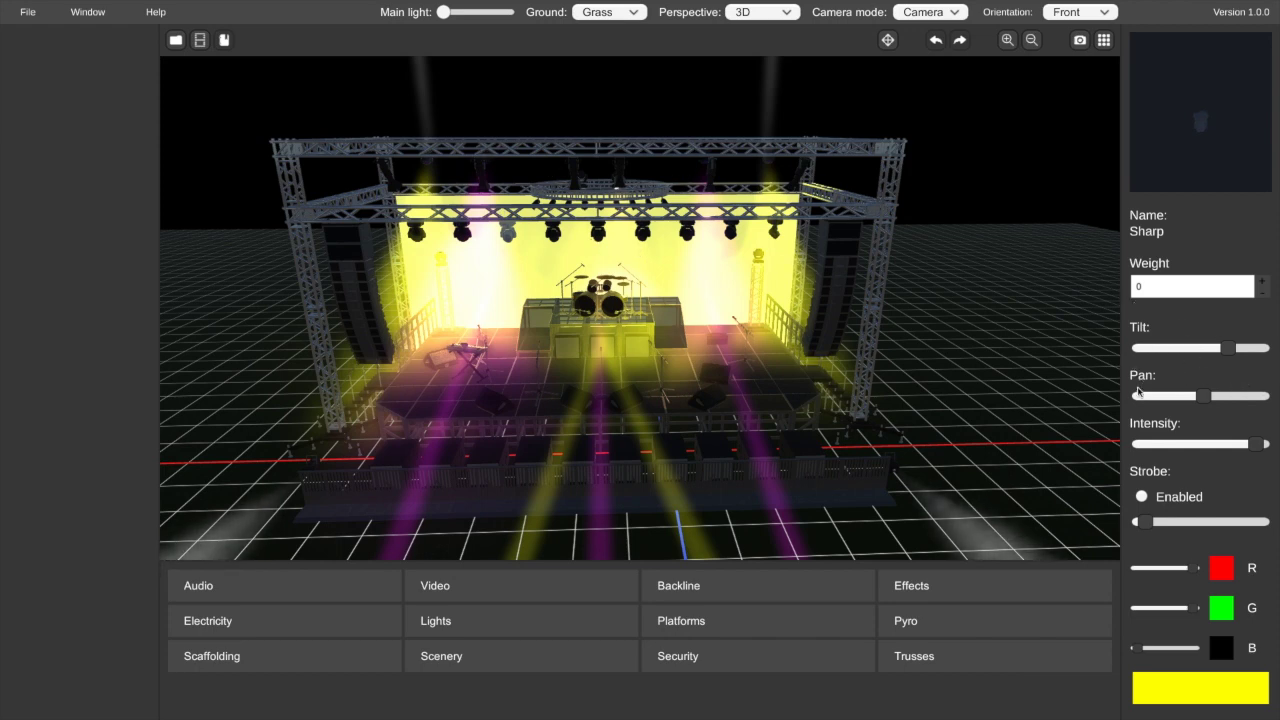
pyautogui.click(1141, 497)
pyautogui.moveTo(1147, 523)
pyautogui.mouseDown()
pyautogui.moveTo(1243, 526)
pyautogui.moveTo(1164, 527)
pyautogui.mouseUp()
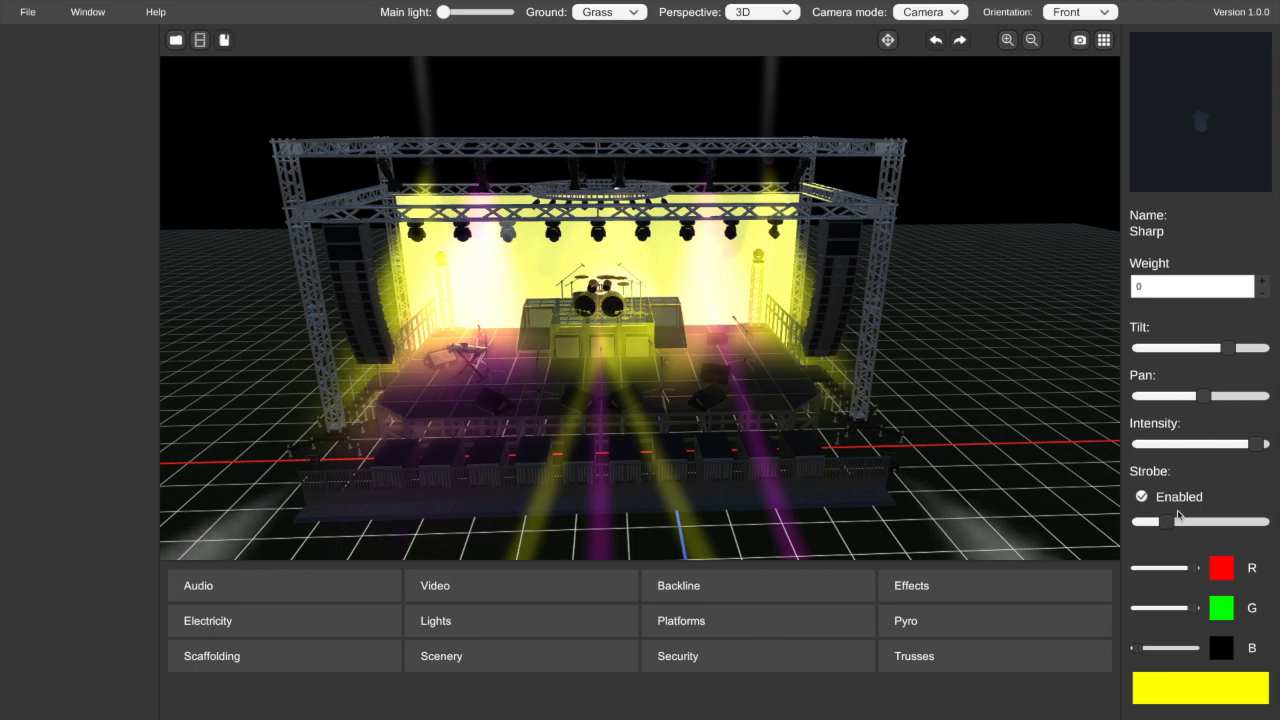
# Return the Sharp light's strobe rate to the minimum, disable the strobe, and clear the selection.
pyautogui.click(1139, 519)
pyautogui.click(1142, 499)
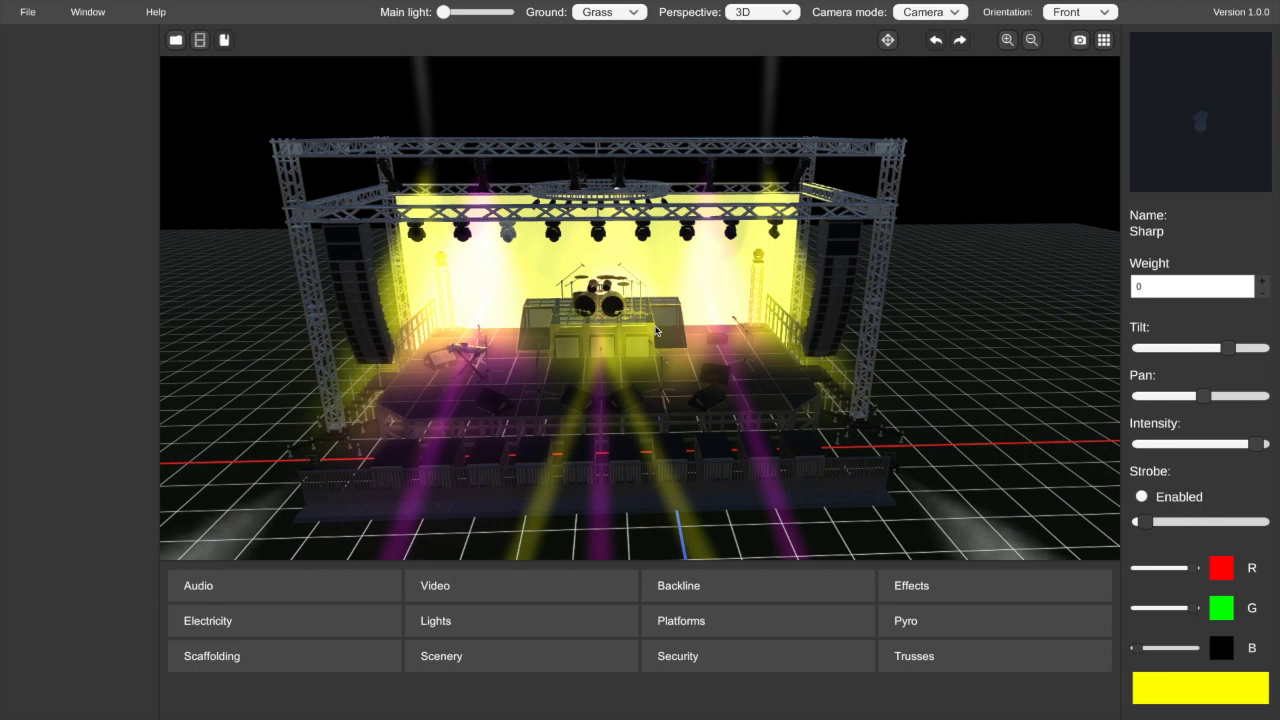
pyautogui.click(525, 263)
pyautogui.click(1016, 286)
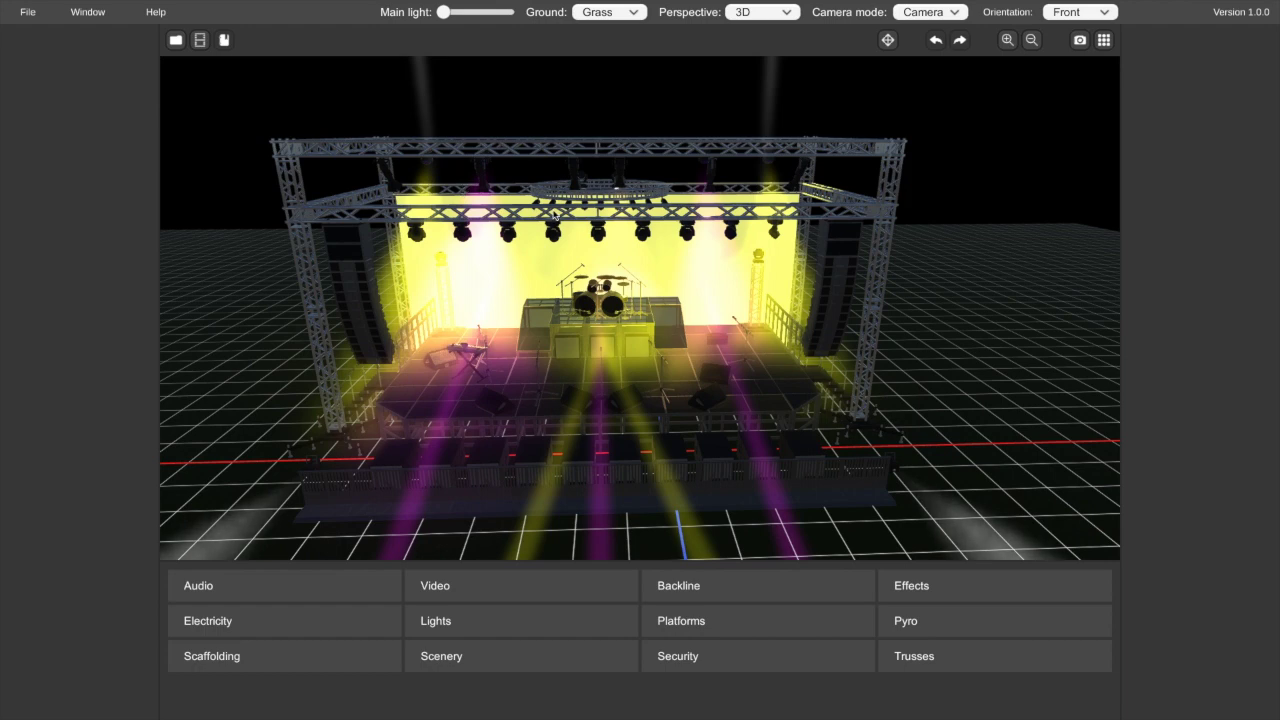
# Open the stage's packing list, review its items from beginning to end, and close it.
pyautogui.click(30, 12)
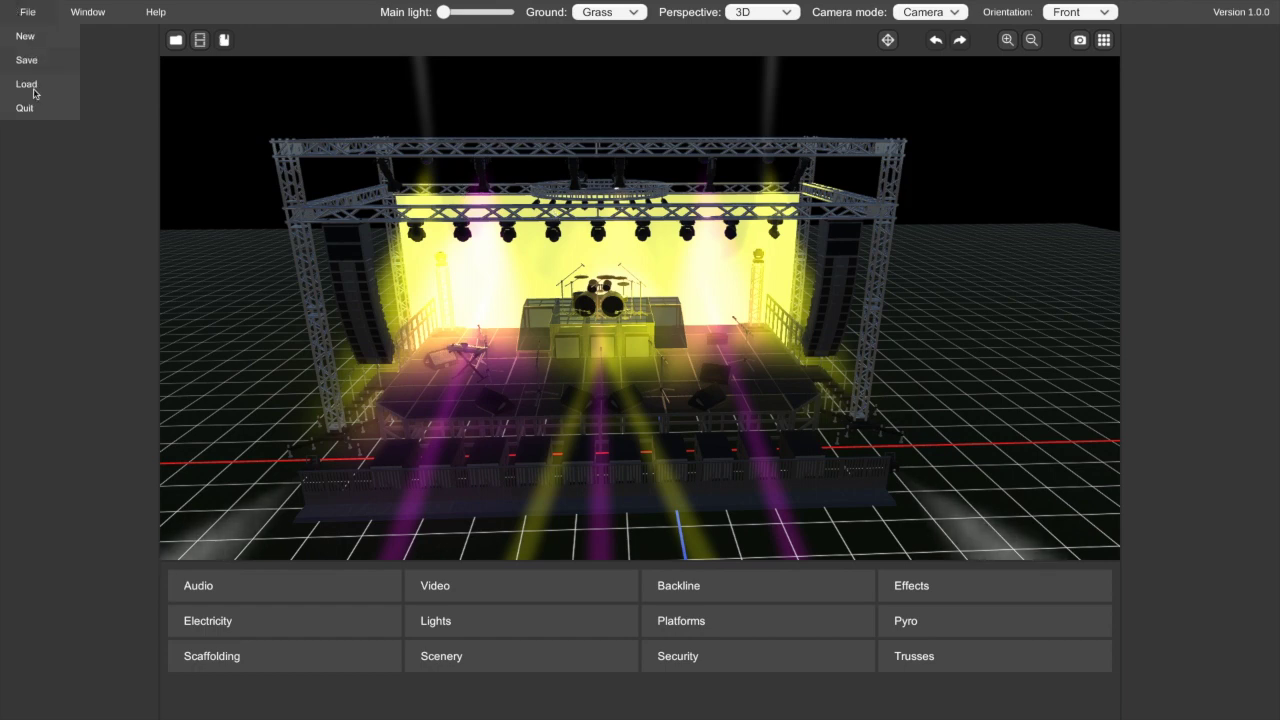
pyautogui.click(85, 13)
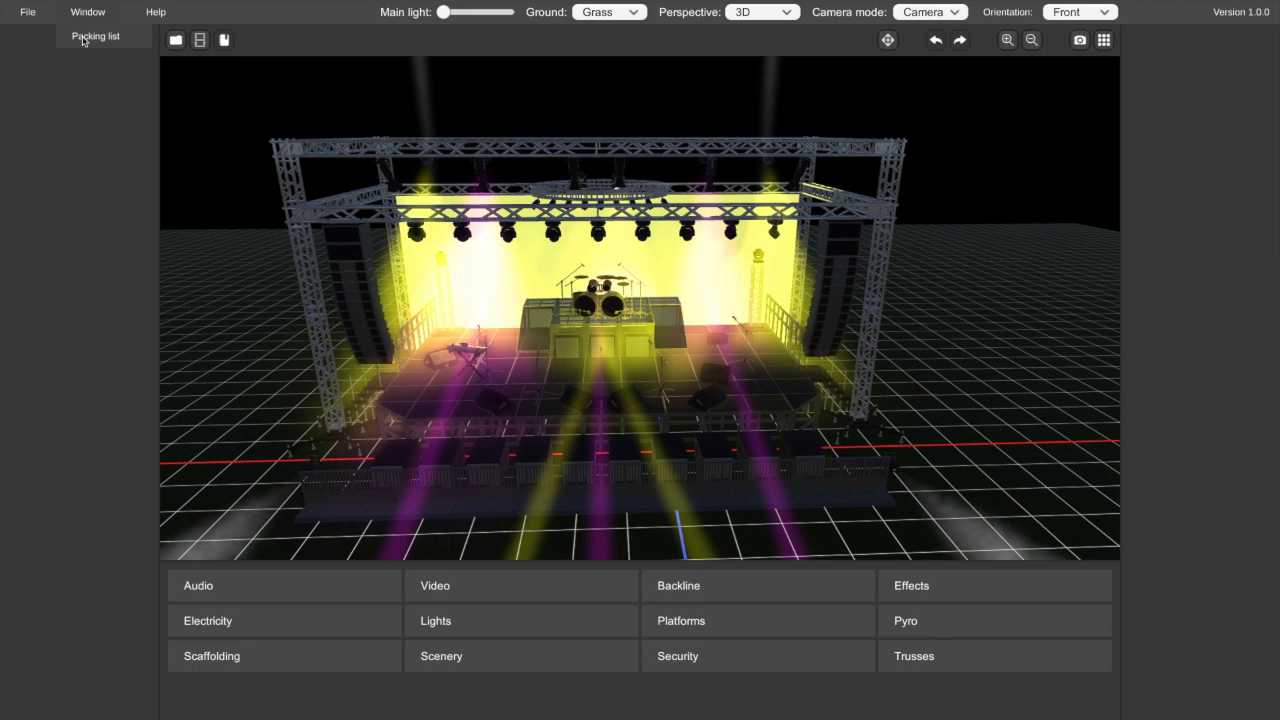
pyautogui.click(84, 38)
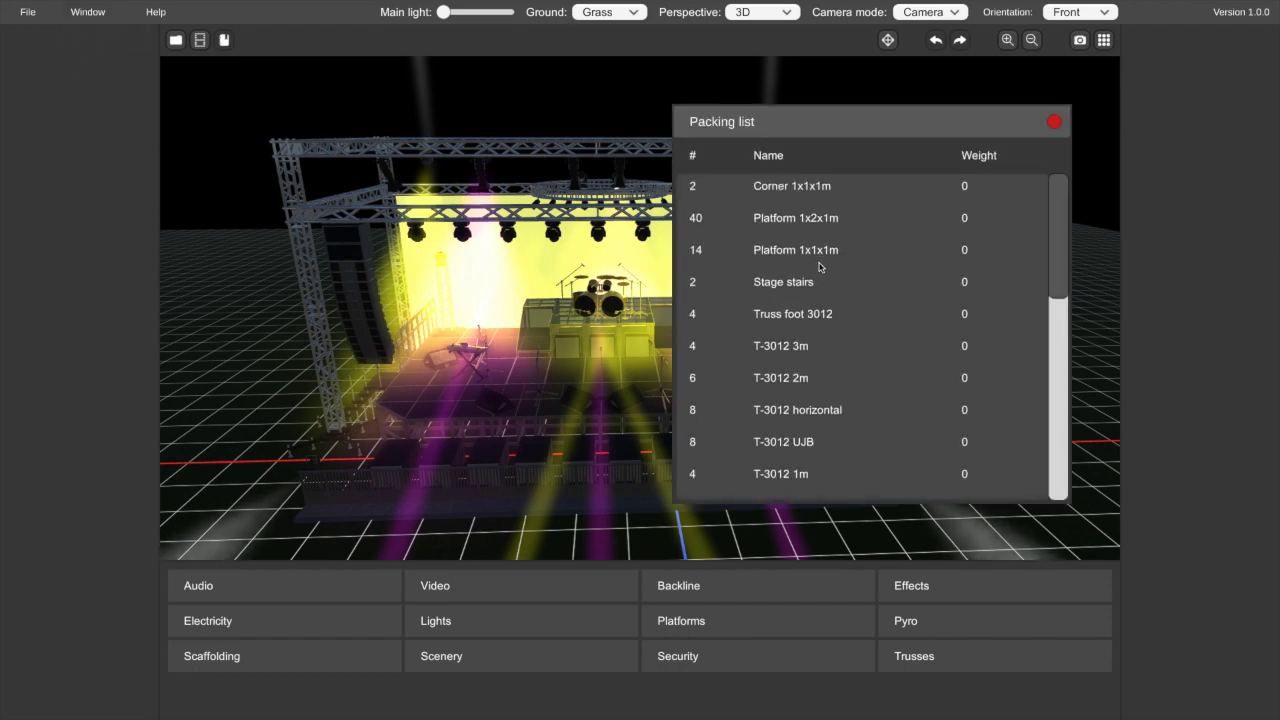
pyautogui.scroll(-1, 820, 263)
pyautogui.scroll(-10, 1066, 252)
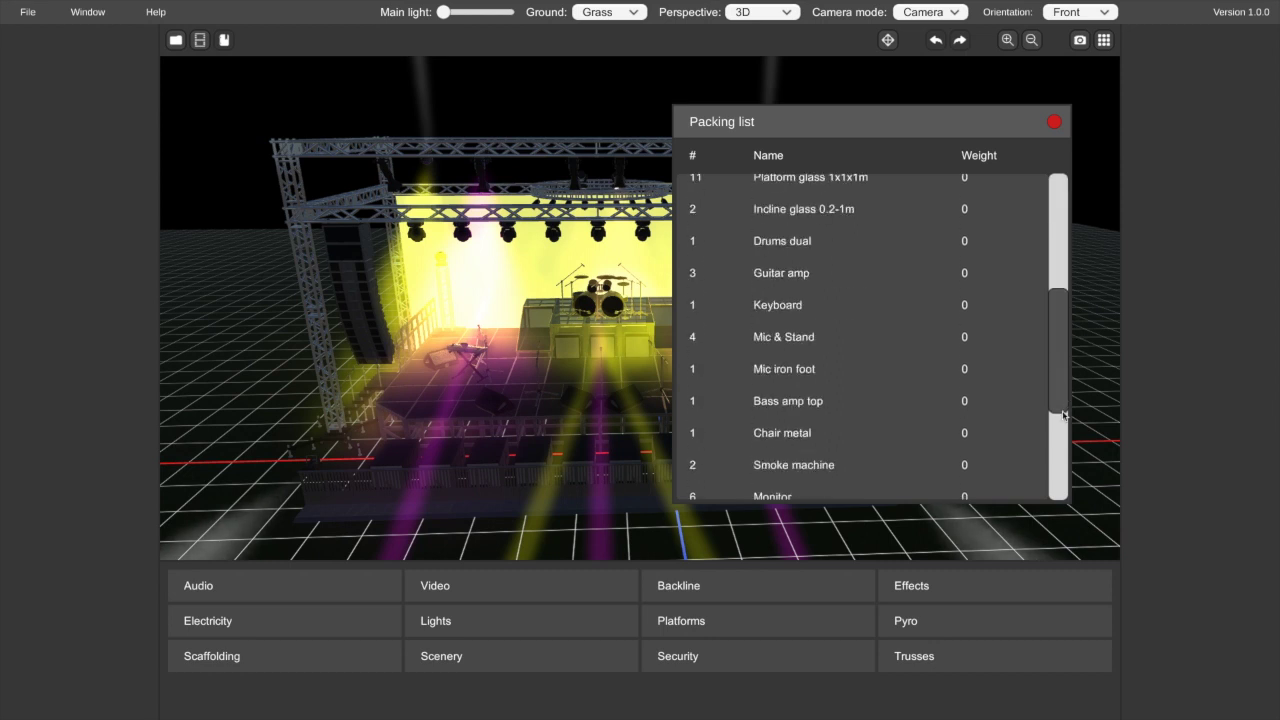
pyautogui.moveTo(1059, 416); pyautogui.dragTo(1055, 282)
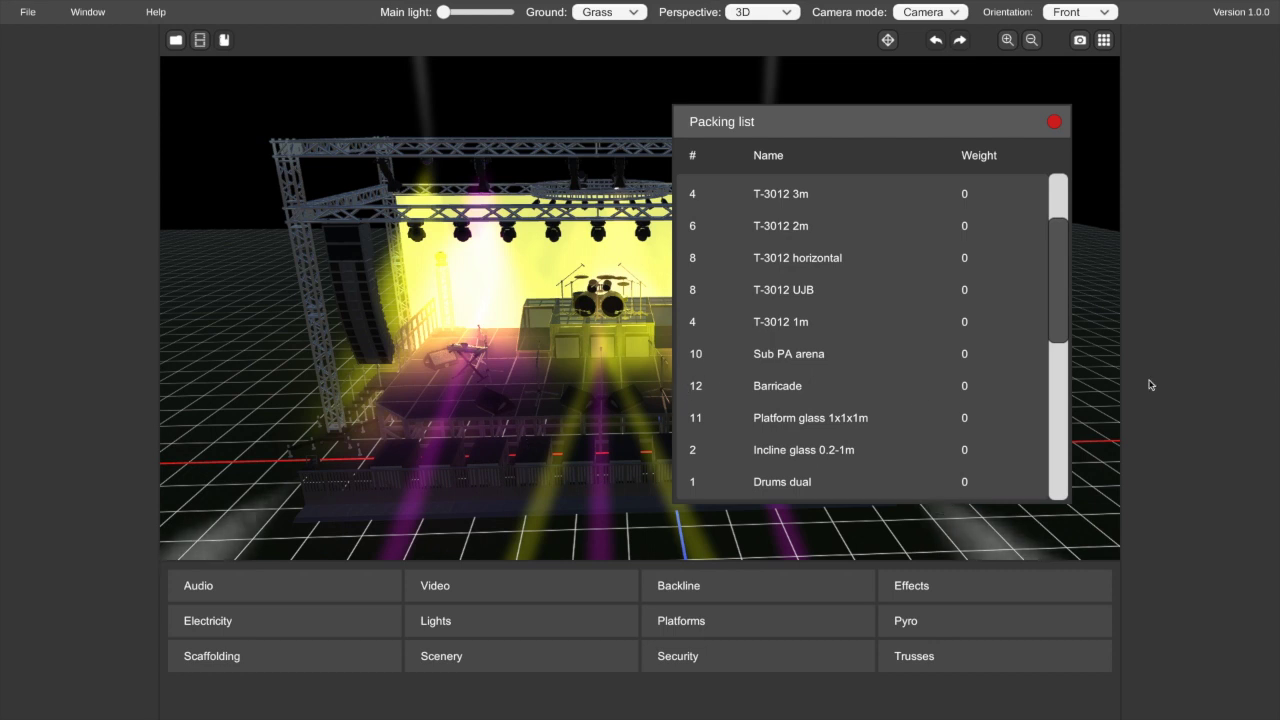
pyautogui.scroll(-3, 1062, 345)
pyautogui.scroll(-7, 1076, 441)
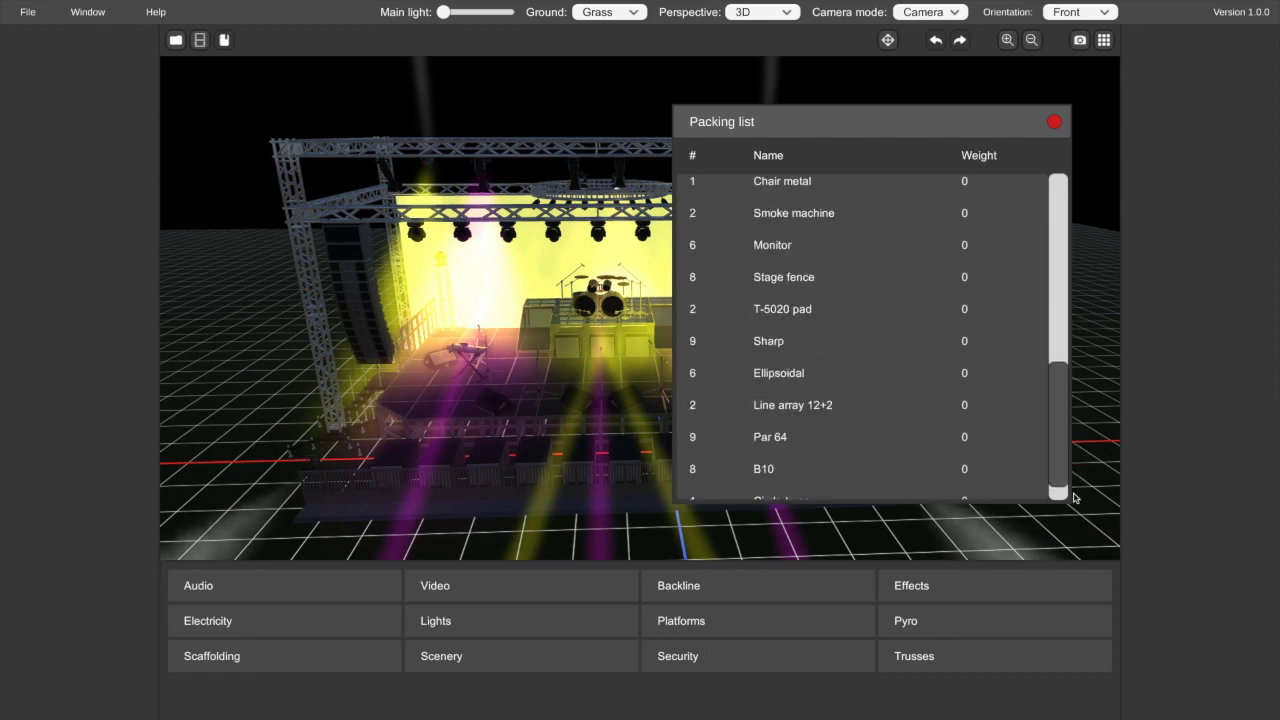
pyautogui.scroll(10, 1071, 331)
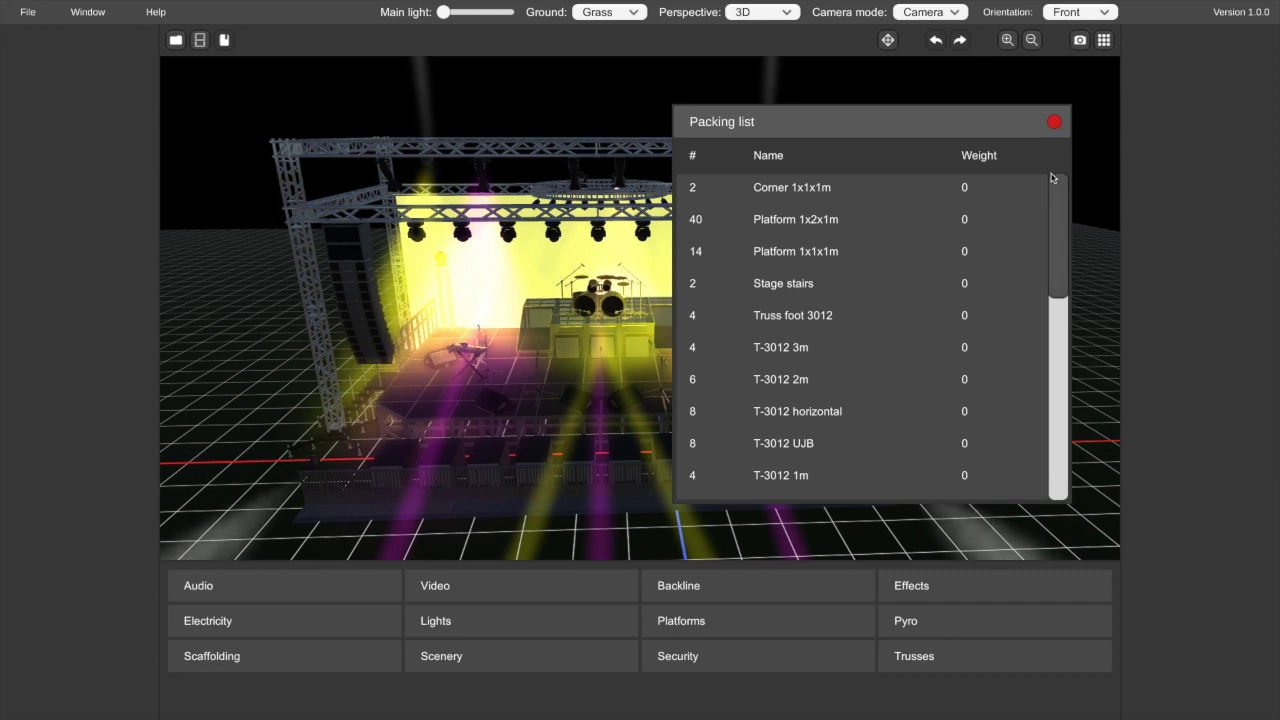
pyautogui.click(1055, 122)
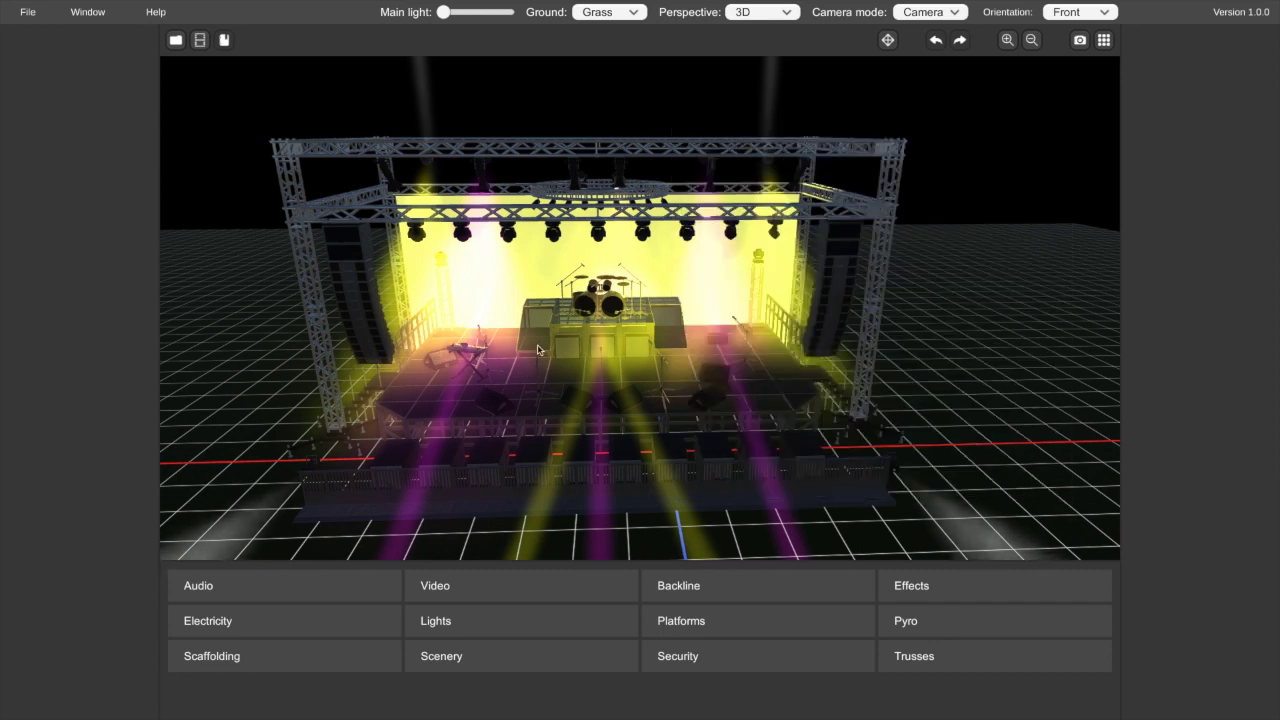
# Raise the main light to full brightness to illuminate the whole stage and ground.
pyautogui.moveTo(341, 5)
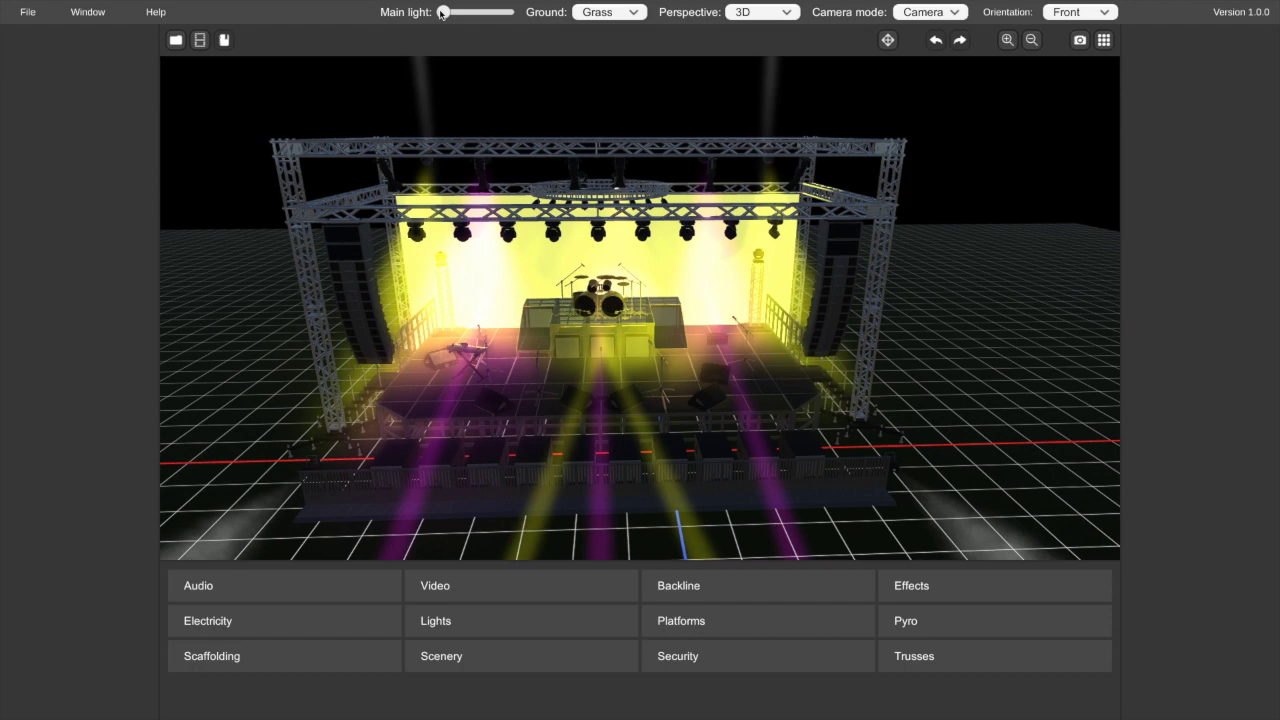
pyautogui.moveTo(453, 14); pyautogui.dragTo(505, 13)
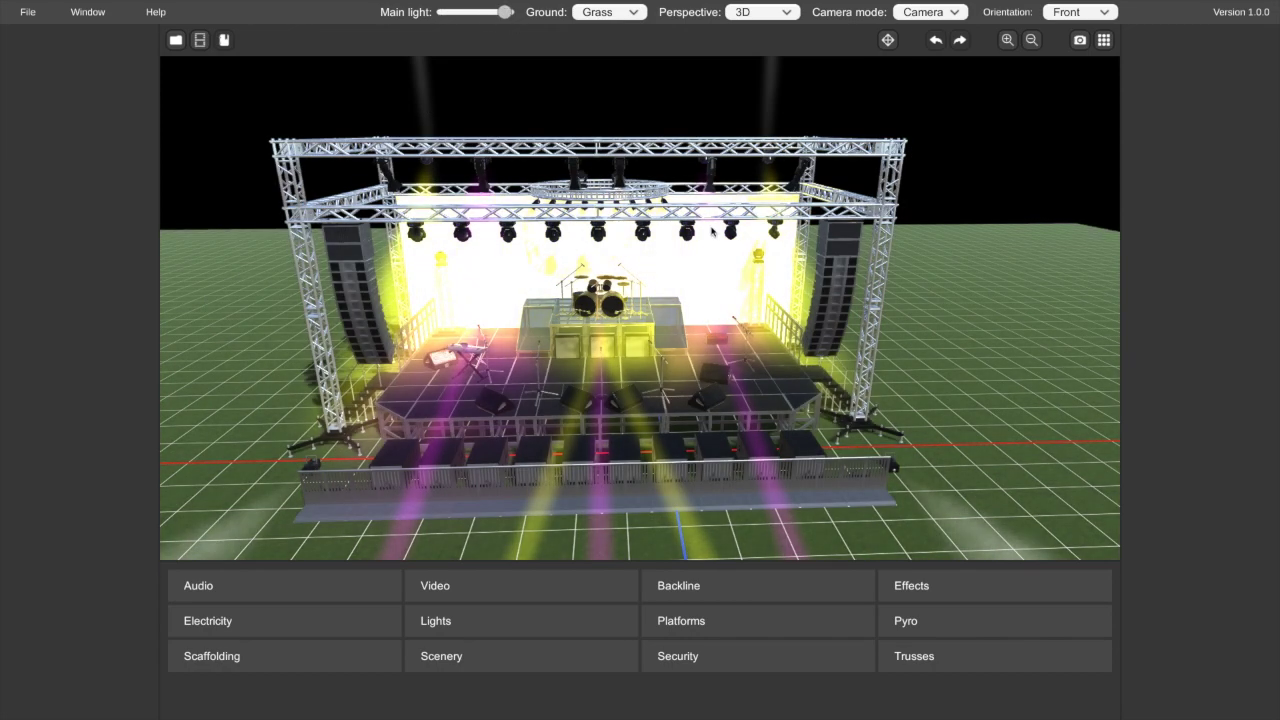
# Switch the ground surface to Stone to preview it, and return it to Grass.
pyautogui.click(594, 22)
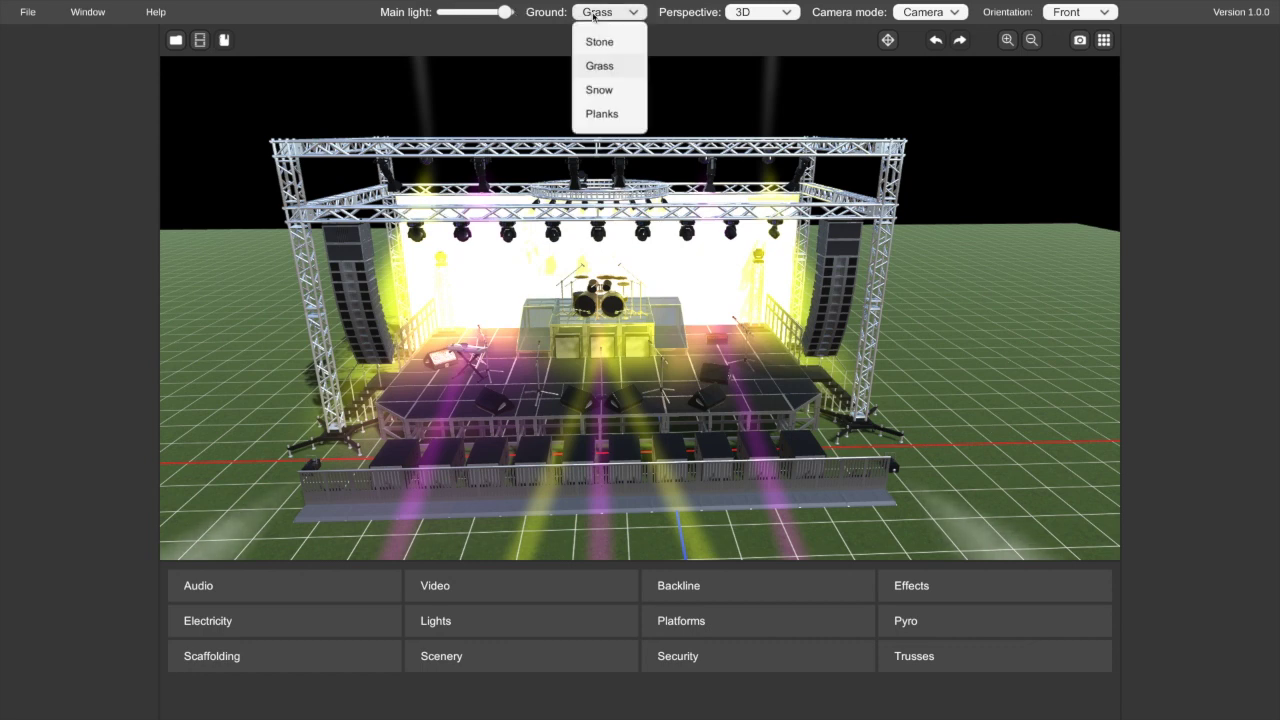
pyautogui.click(605, 66)
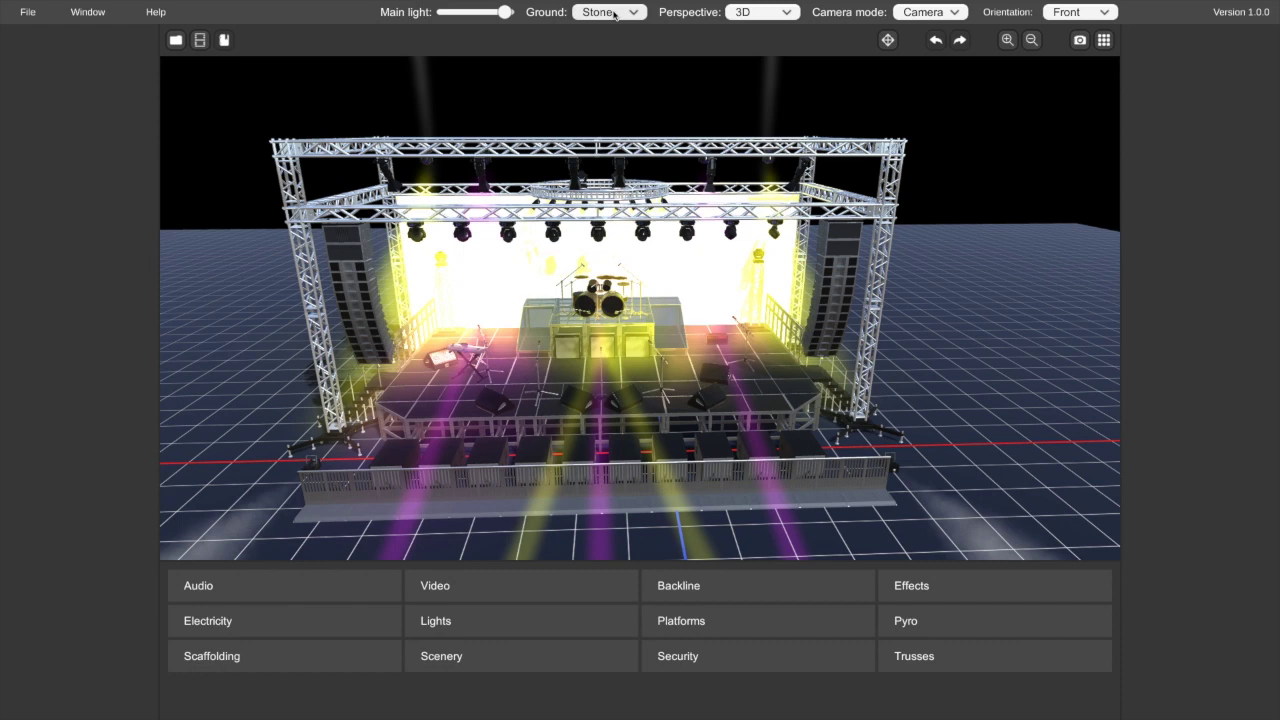
pyautogui.click(606, 12)
pyautogui.click(603, 66)
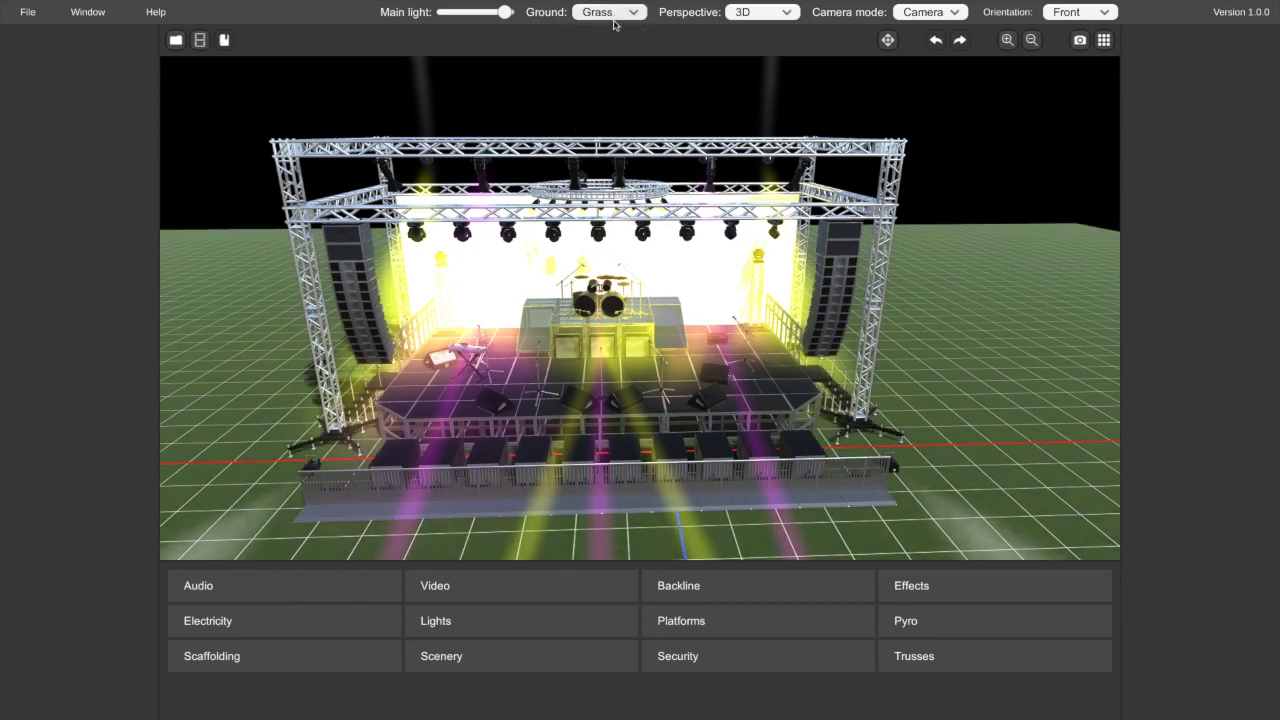
# Preview the ground surface as Snow and as Planks, and set it back to Grass.
pyautogui.click(634, 14)
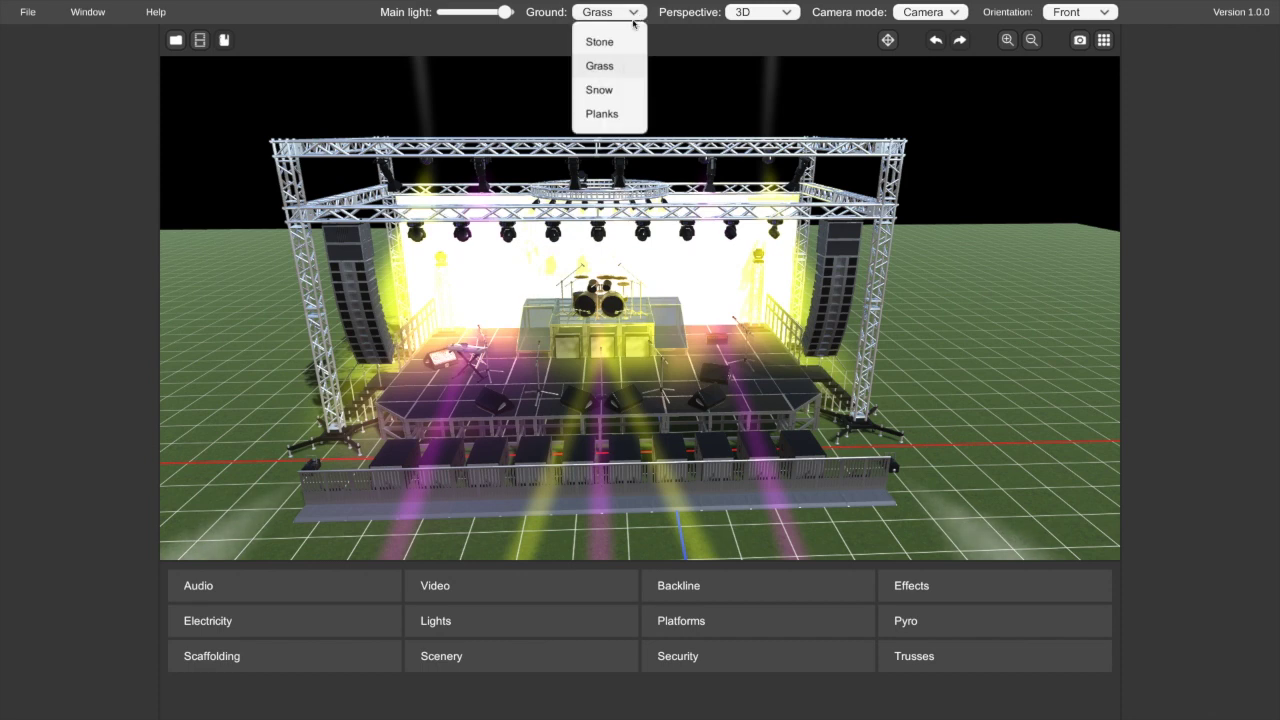
pyautogui.click(600, 89)
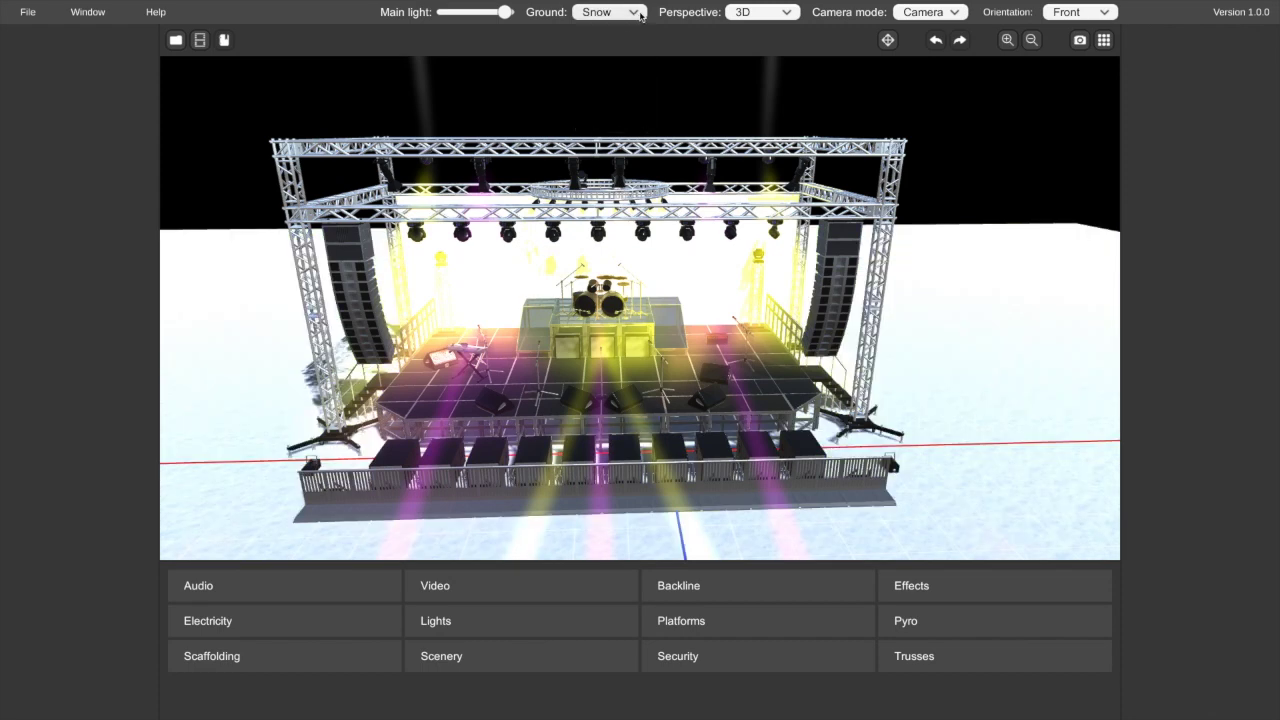
pyautogui.click(640, 14)
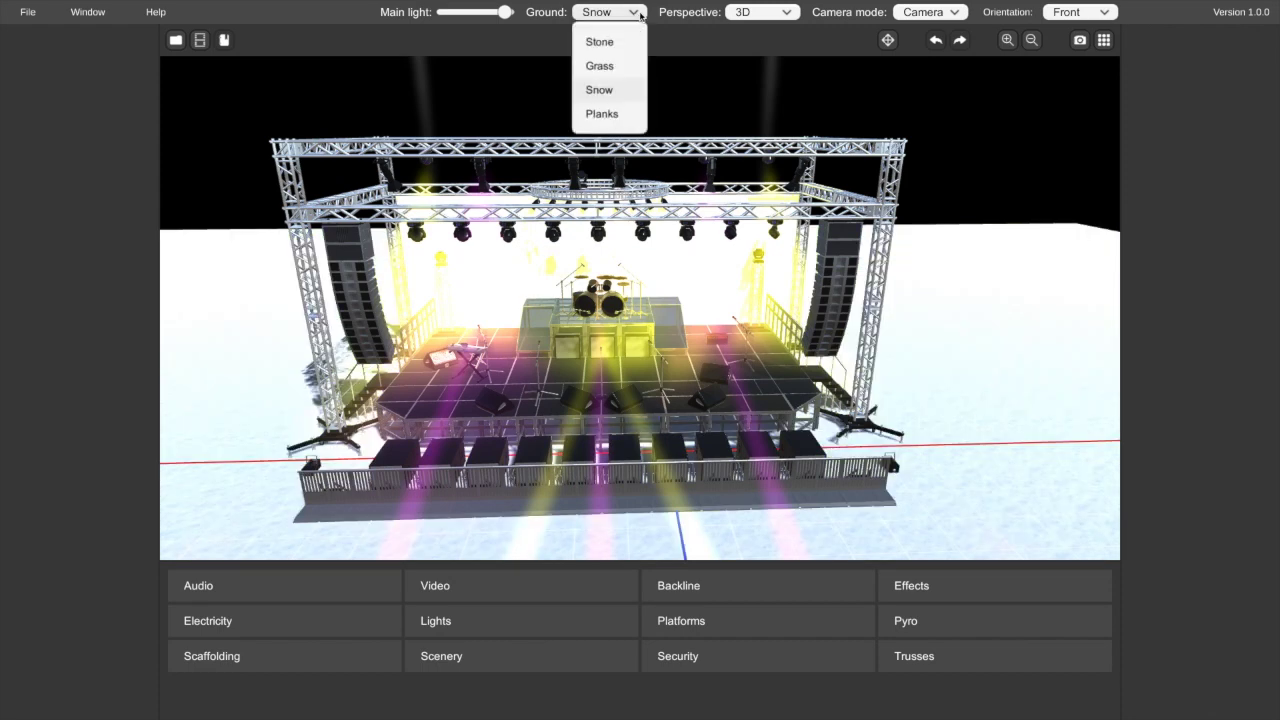
pyautogui.click(602, 114)
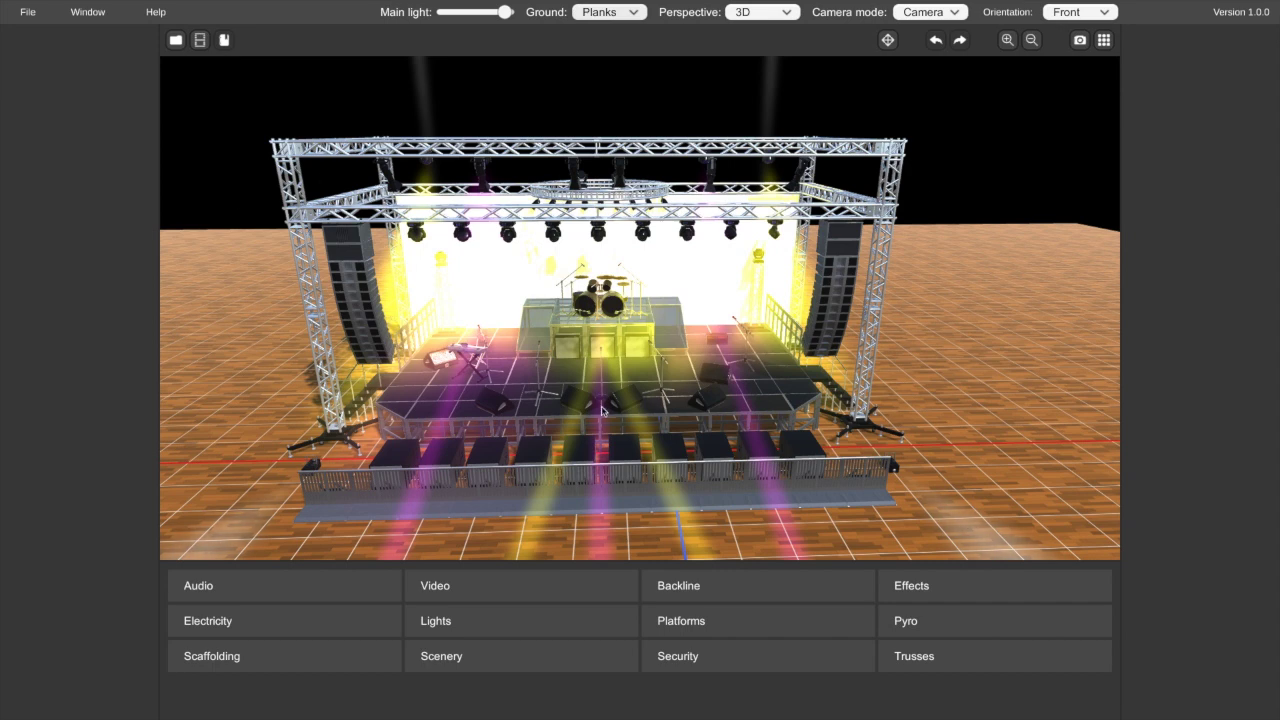
pyautogui.click(638, 10)
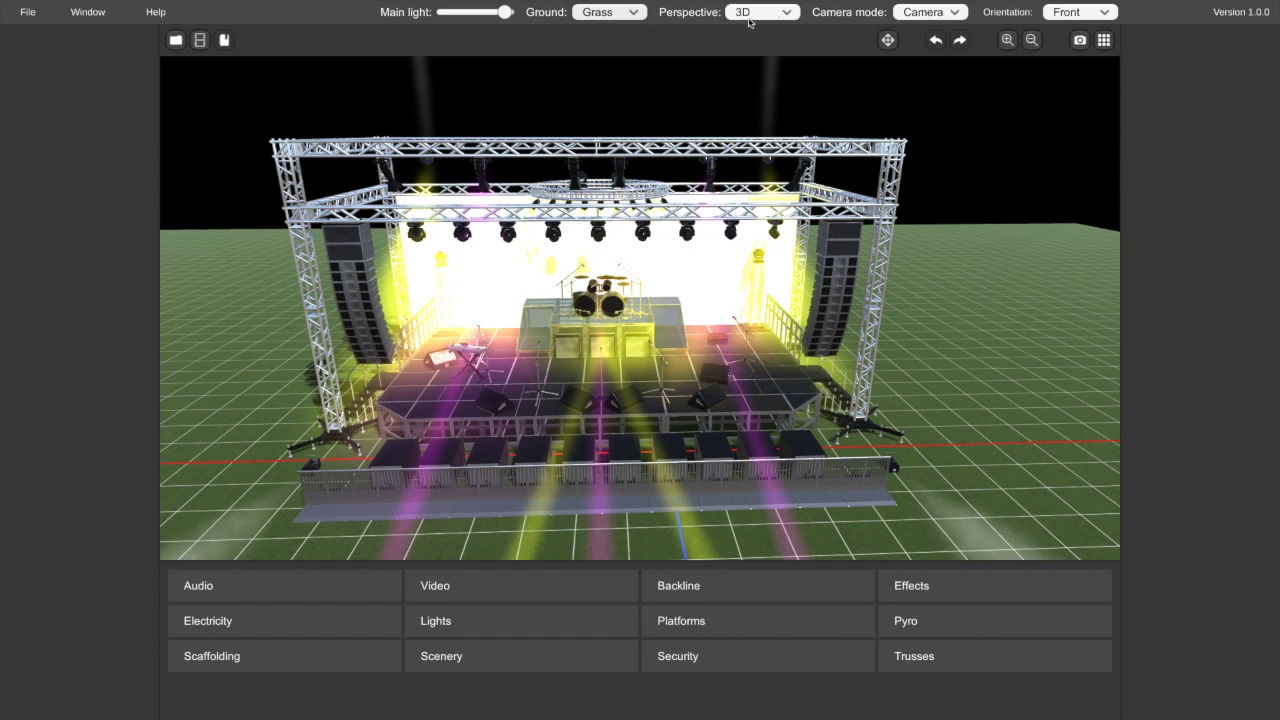
# Switch the perspective to 2D and fit the whole stage front in view.
pyautogui.click(757, 12)
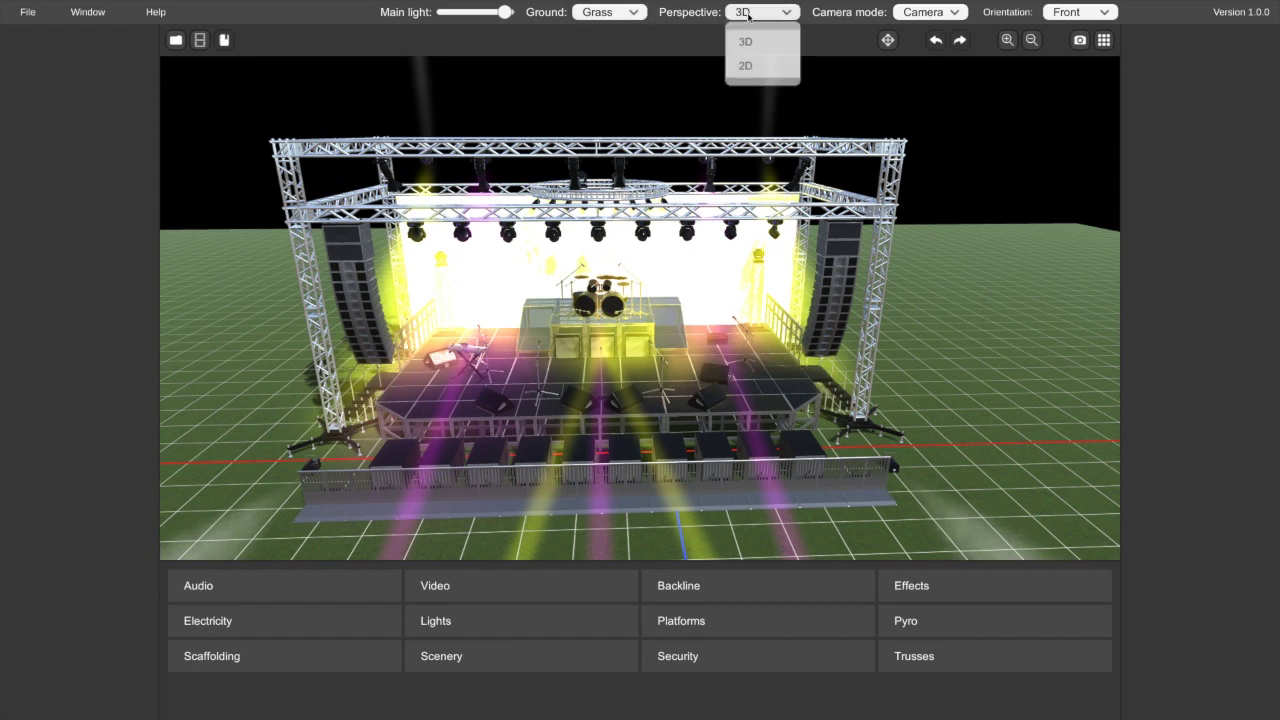
pyautogui.click(745, 65)
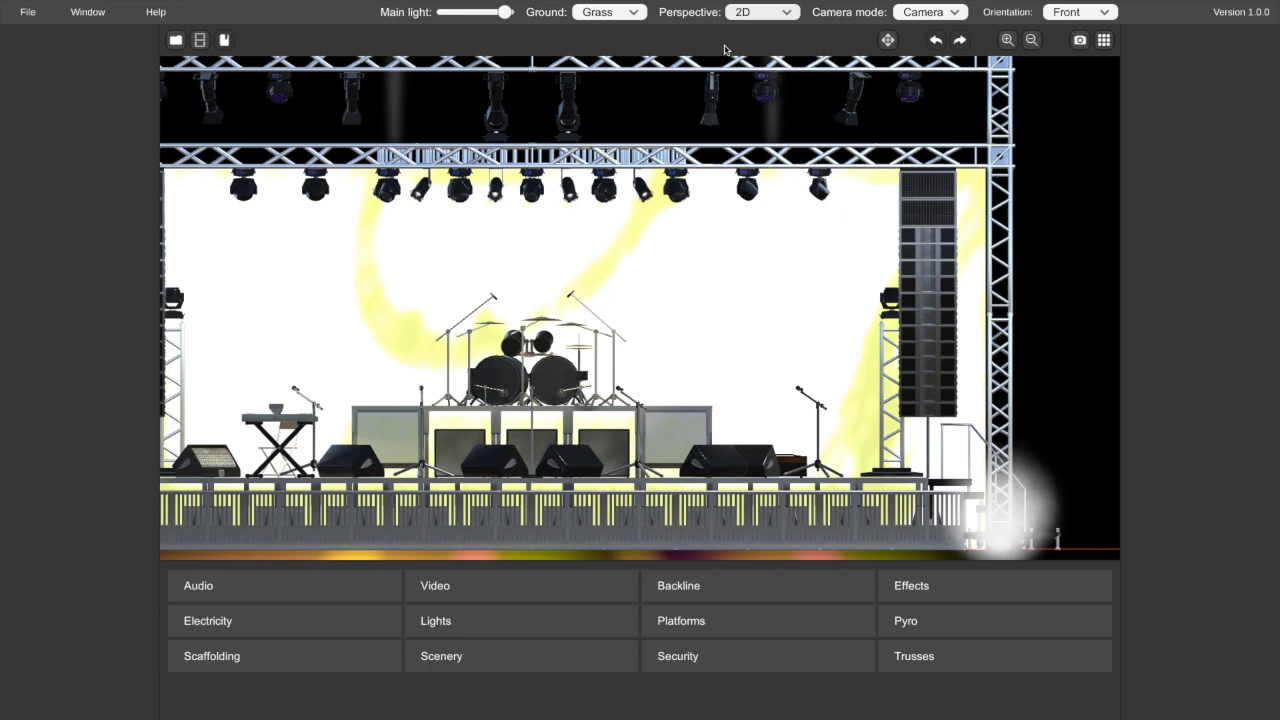
pyautogui.scroll(-2, 590, 355)
pyautogui.scroll(1, 546, 389)
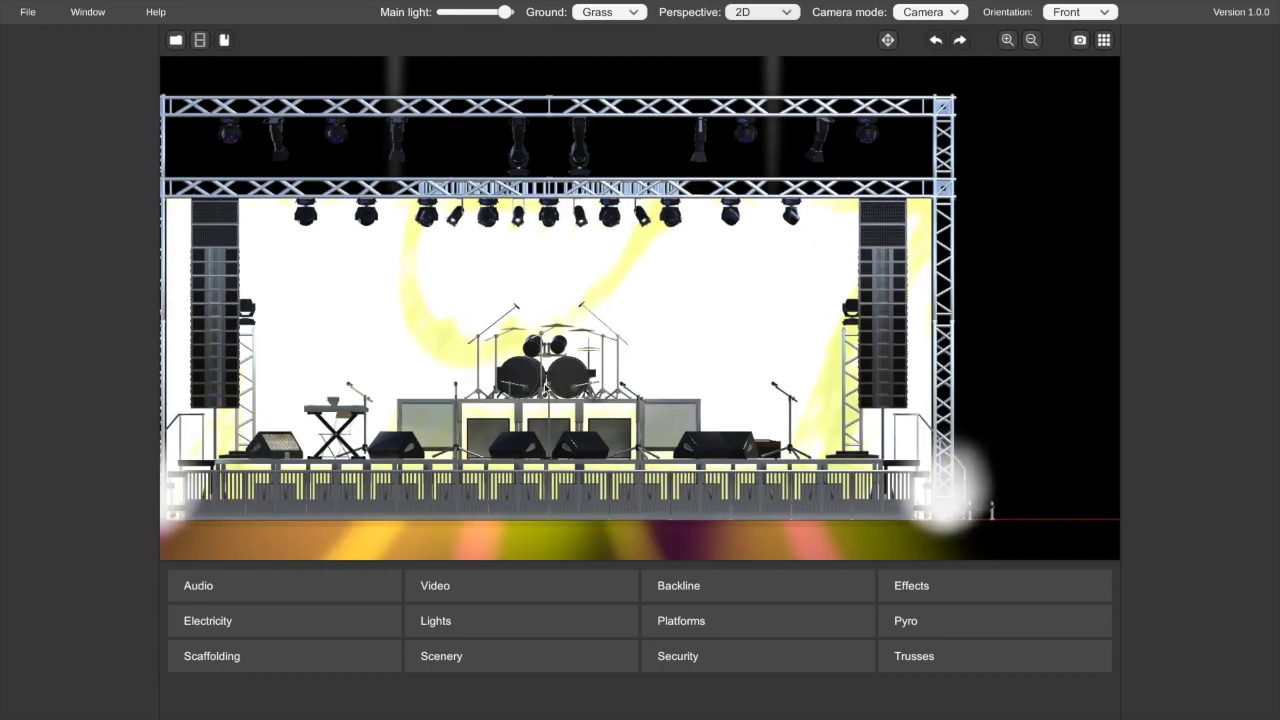
pyautogui.scroll(-6, 546, 389)
pyautogui.moveTo(518, 362); pyautogui.dragTo(522, 406, button='middle')
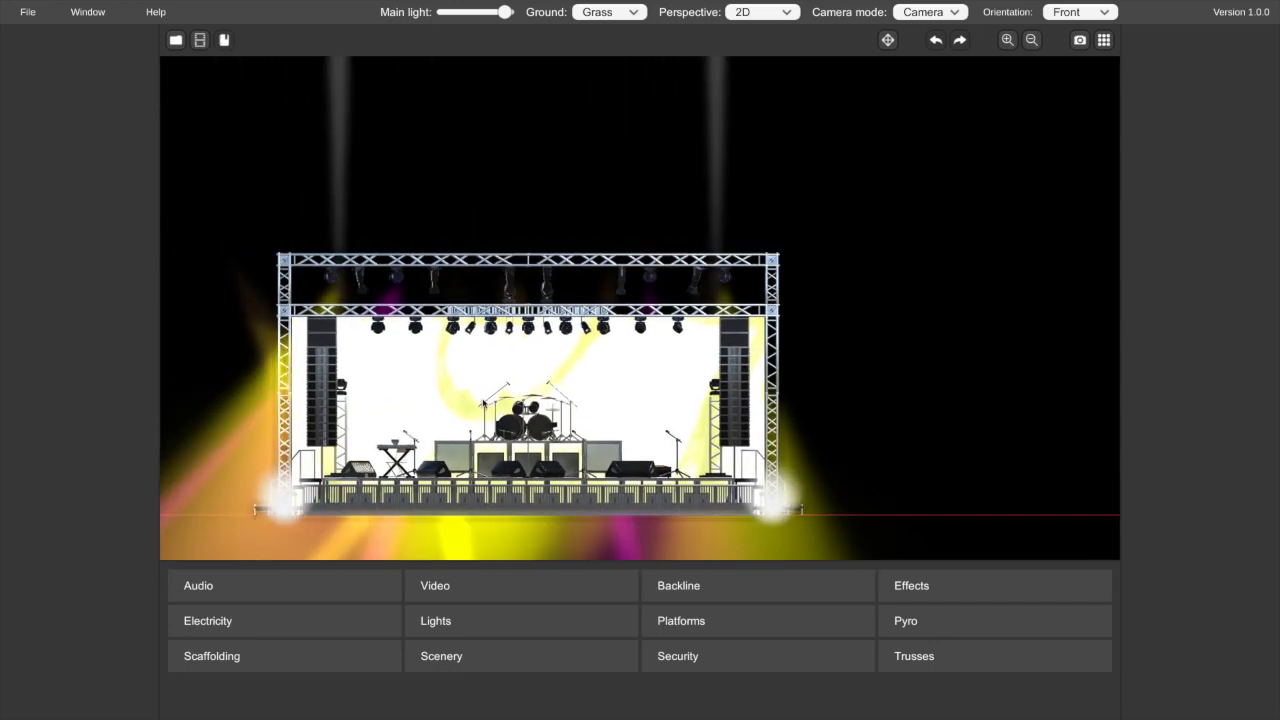
# Return the stage view to the 3D perspective.
pyautogui.click(769, 10)
pyautogui.click(769, 11)
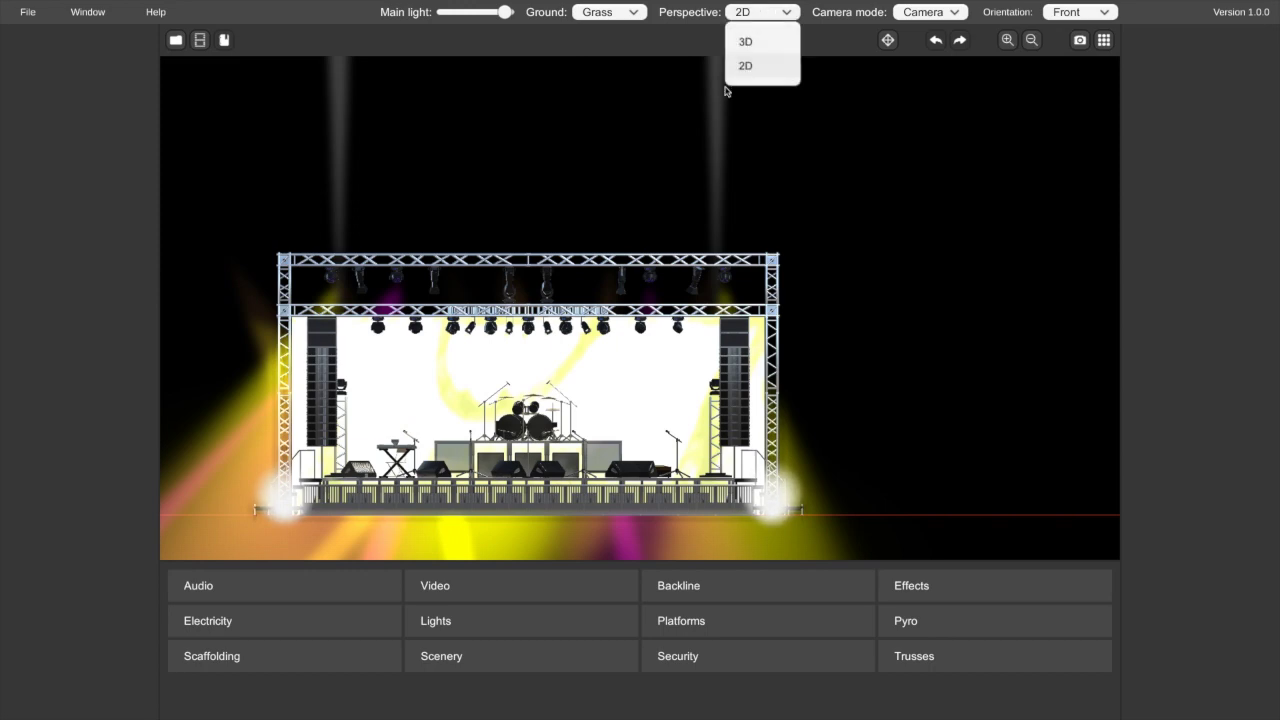
pyautogui.click(753, 45)
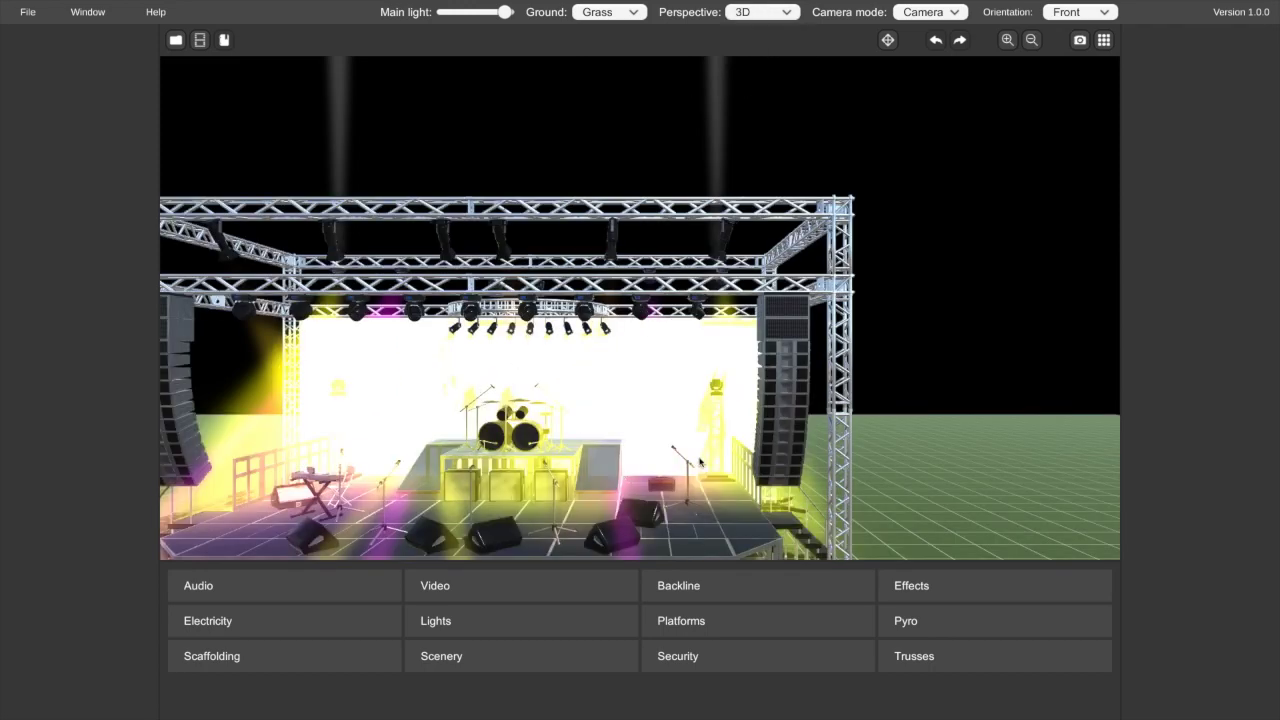
# Examine the stage in 3D from the front around to its side and rear corner.
pyautogui.moveTo(543, 428); pyautogui.dragTo(767, 437, button='middle')
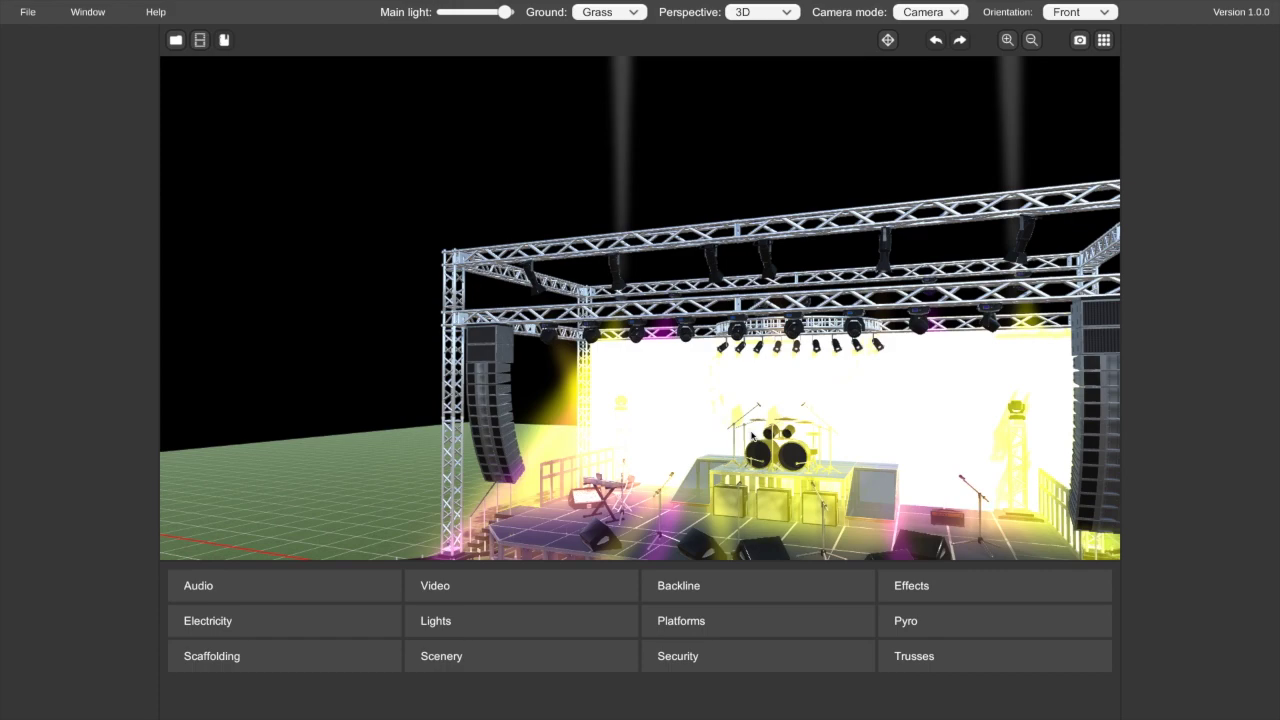
pyautogui.moveTo(752, 436); pyautogui.dragTo(250, 380, button='middle')
pyautogui.moveTo(608, 394); pyautogui.dragTo(320, 398, button='middle')
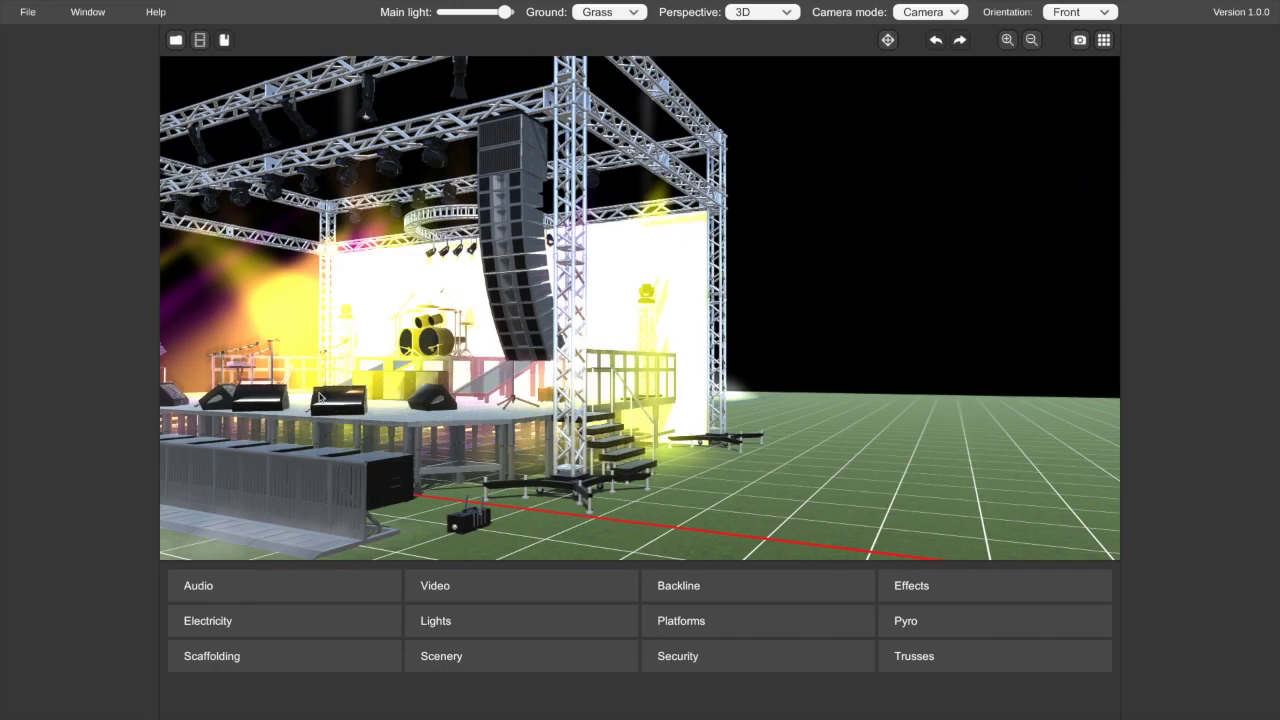
pyautogui.moveTo(320, 397); pyautogui.dragTo(446, 456)
pyautogui.moveTo(617, 383); pyautogui.dragTo(130, 370)
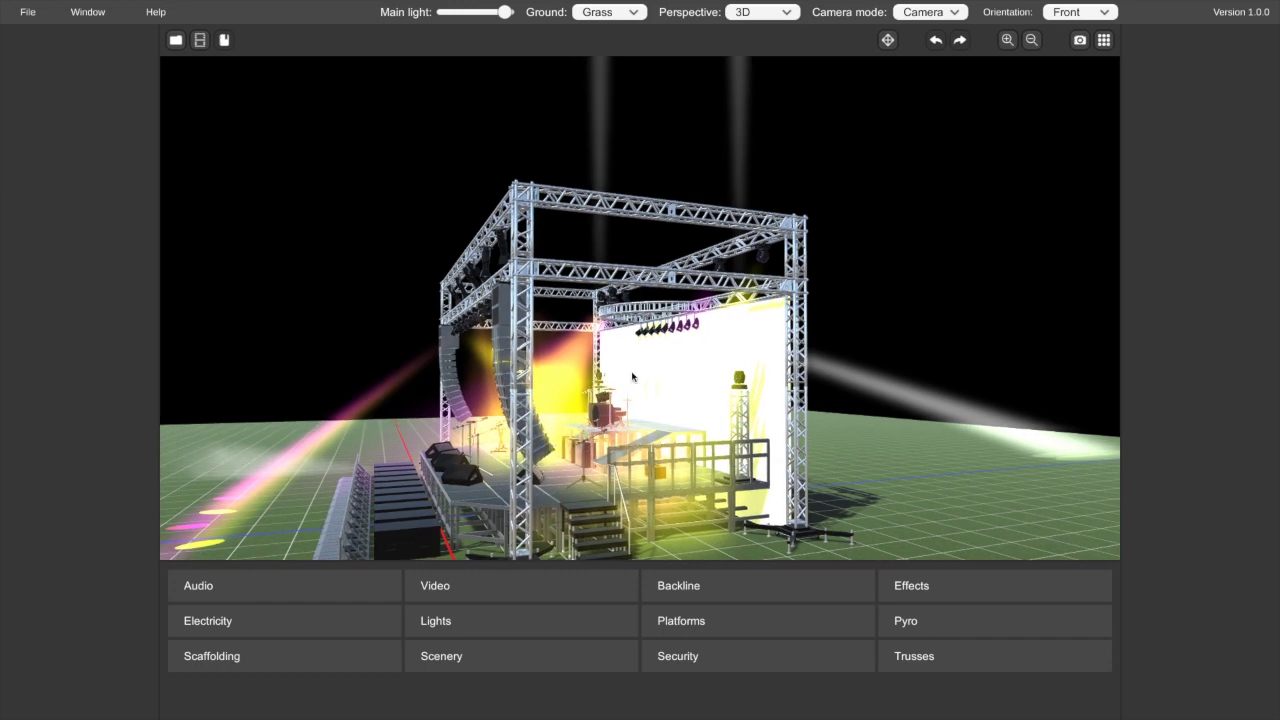
pyautogui.moveTo(632, 376); pyautogui.dragTo(413, 388)
pyautogui.moveTo(540, 393); pyautogui.dragTo(314, 384)
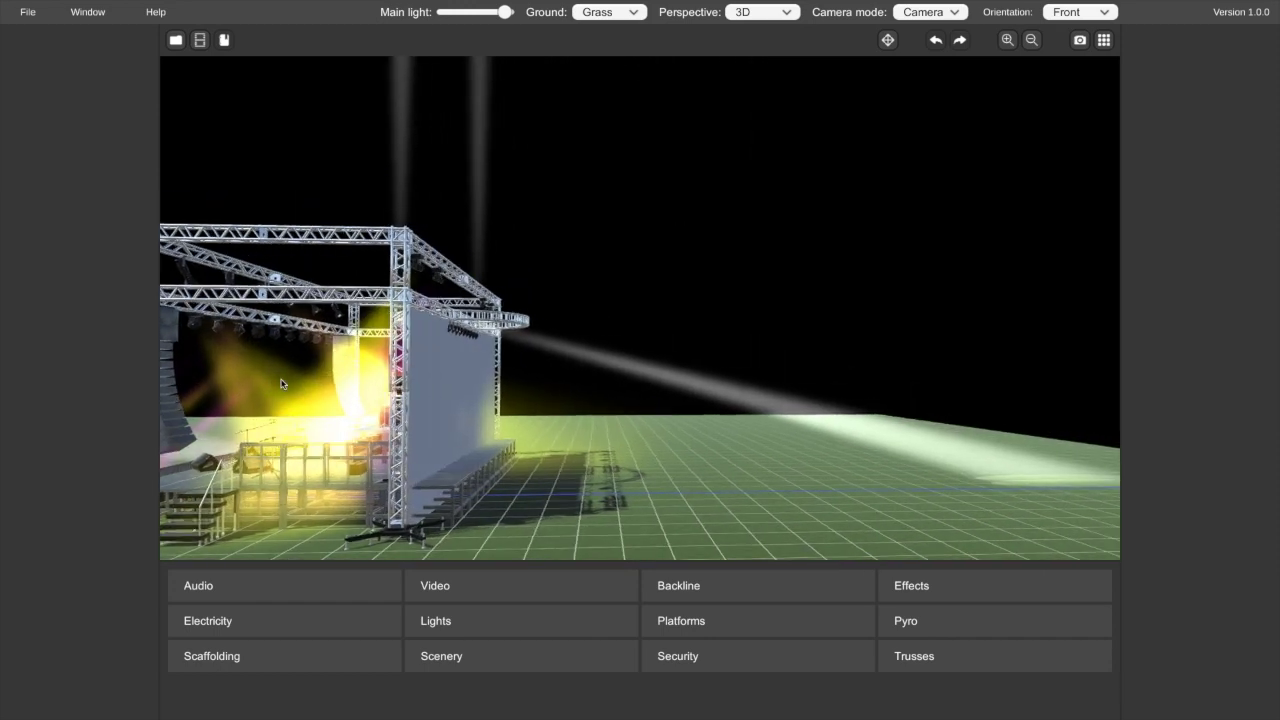
# Examine the stage's side, surrounding ground and front light beams, ending on an angled front view of the whole stage.
pyautogui.click(885, 39)
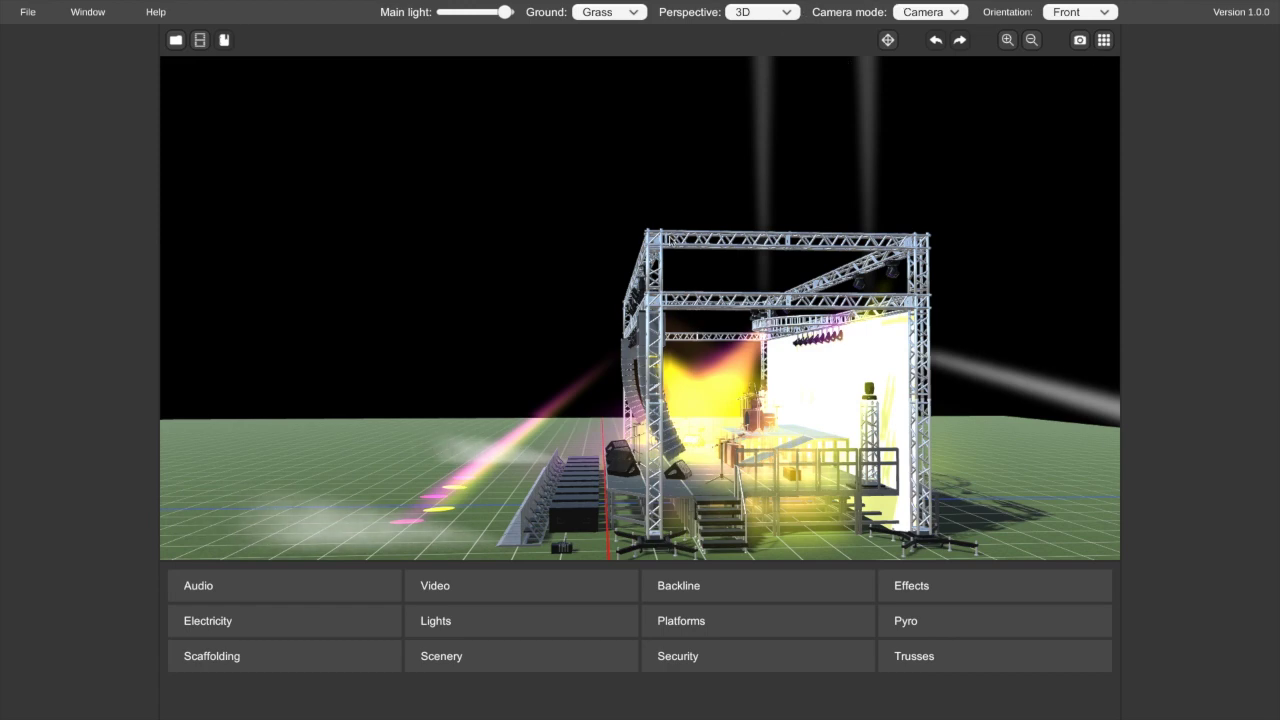
pyautogui.moveTo(474, 320); pyautogui.dragTo(537, 230)
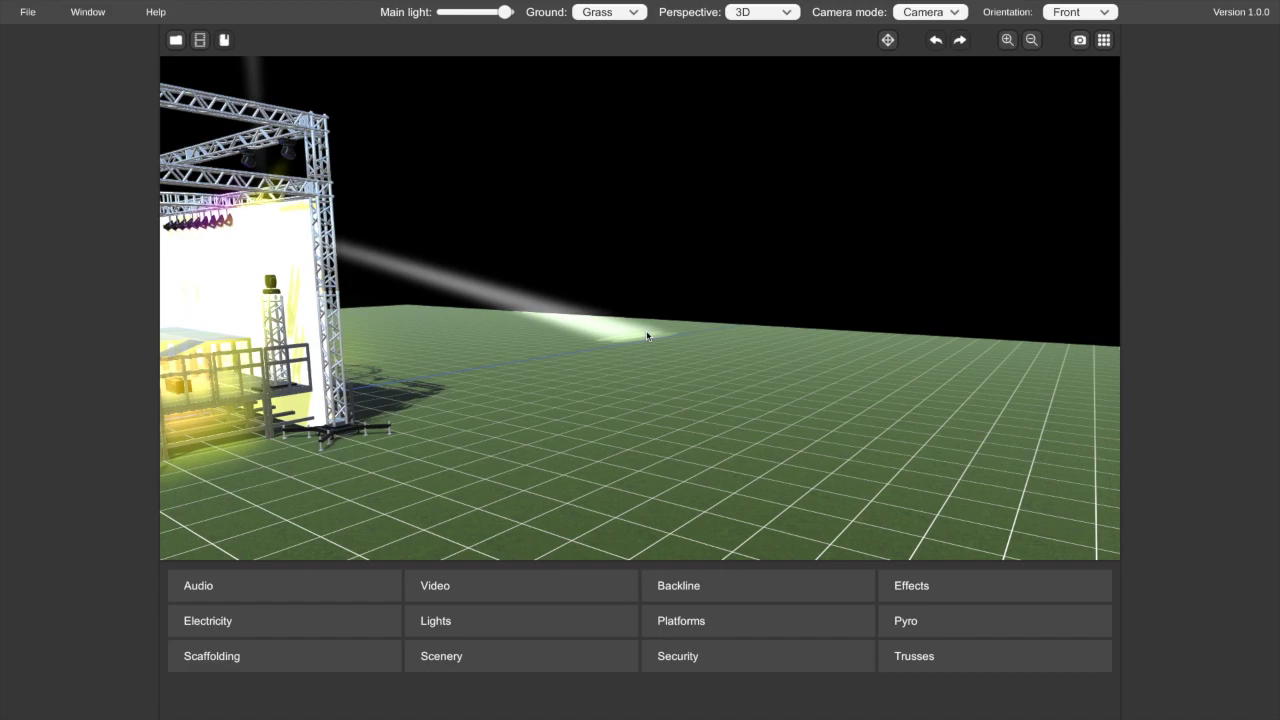
pyautogui.moveTo(329, 254); pyautogui.dragTo(850, 335)
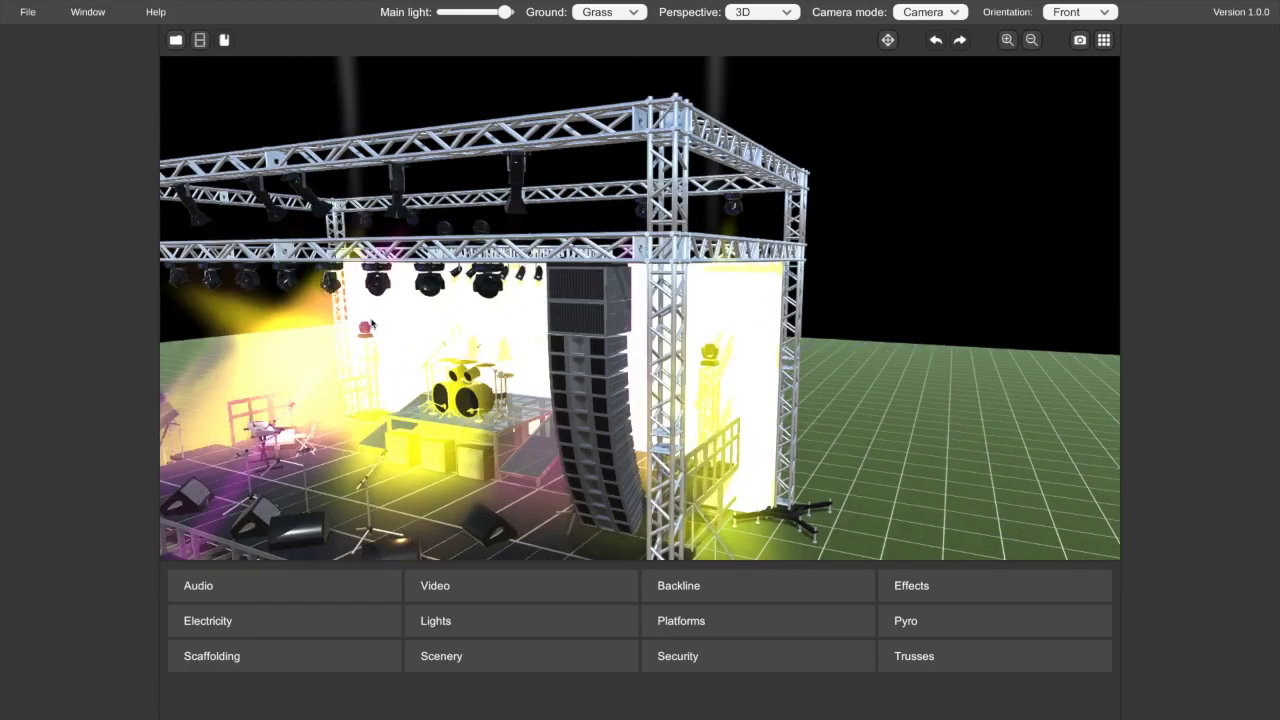
pyautogui.moveTo(424, 323); pyautogui.dragTo(628, 179)
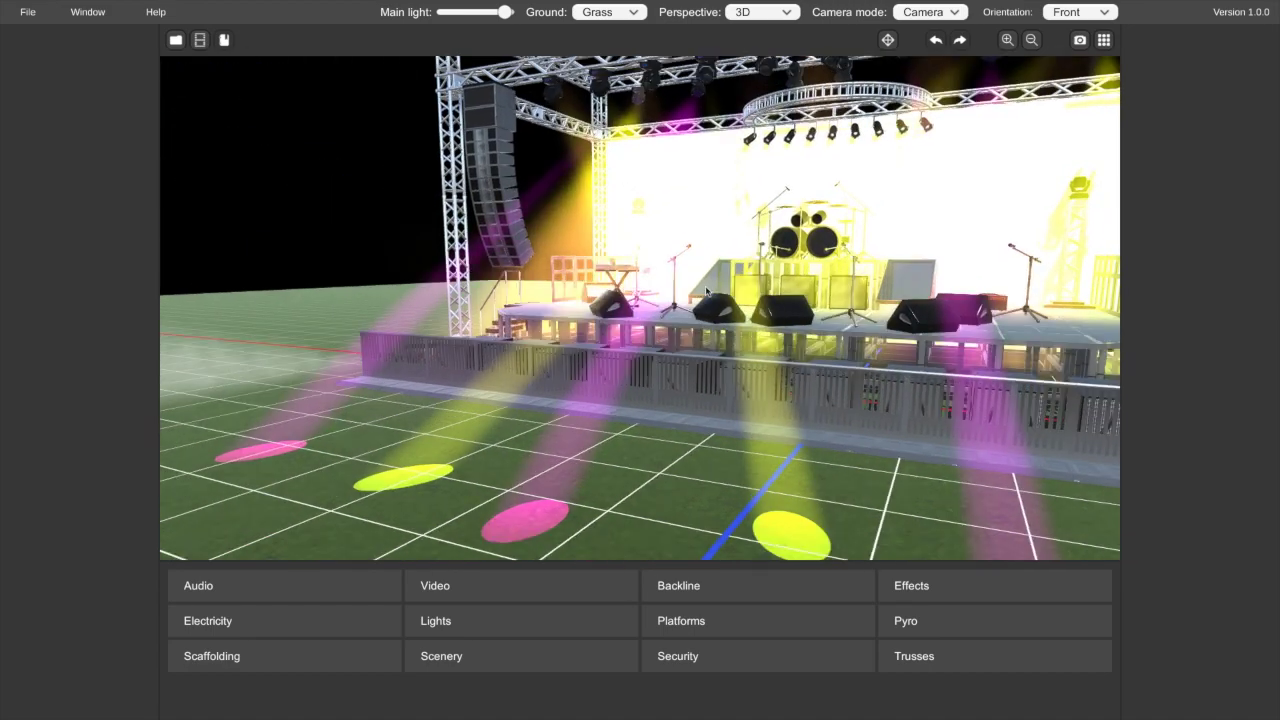
pyautogui.scroll(-5, 707, 275)
pyautogui.scroll(1, 708, 275)
pyautogui.moveTo(708, 276)
pyautogui.mouseDown()
pyautogui.moveTo(847, 267)
pyautogui.moveTo(706, 289)
pyautogui.mouseUp()
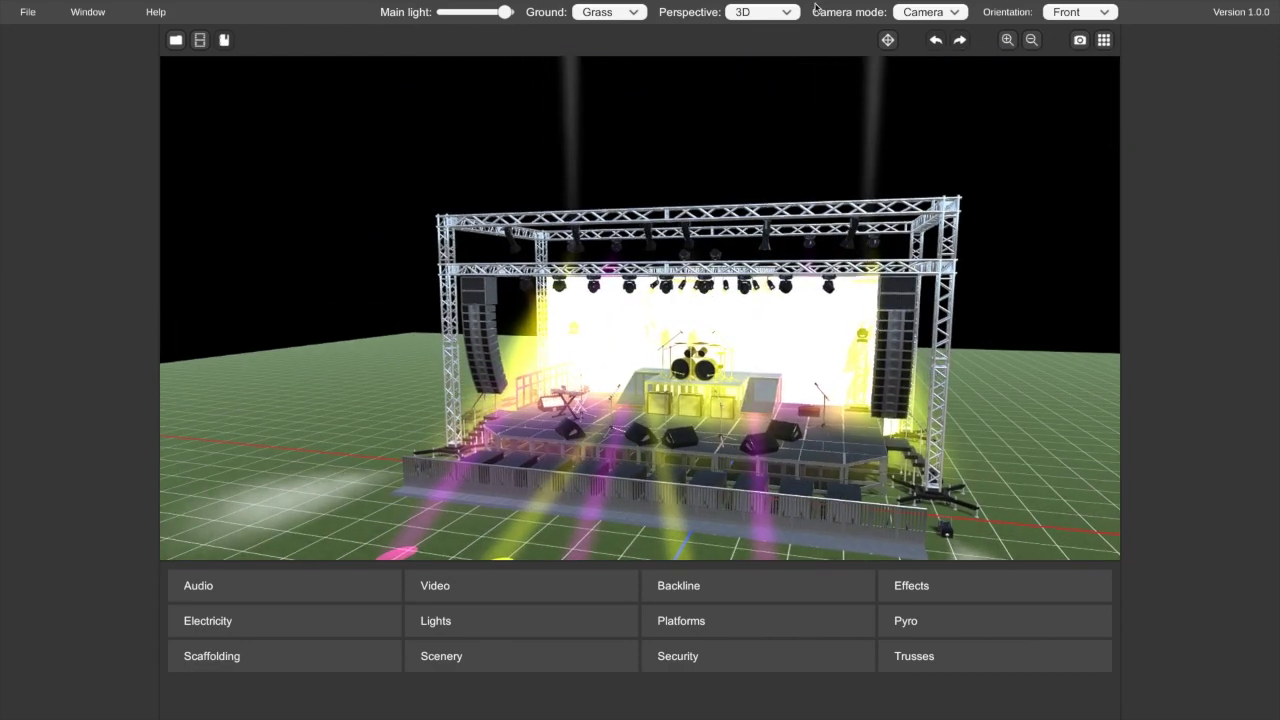
# Switch the camera mode to Person and walk around the front barrier and beneath the stage platforms.
pyautogui.click(932, 14)
pyautogui.click(923, 67)
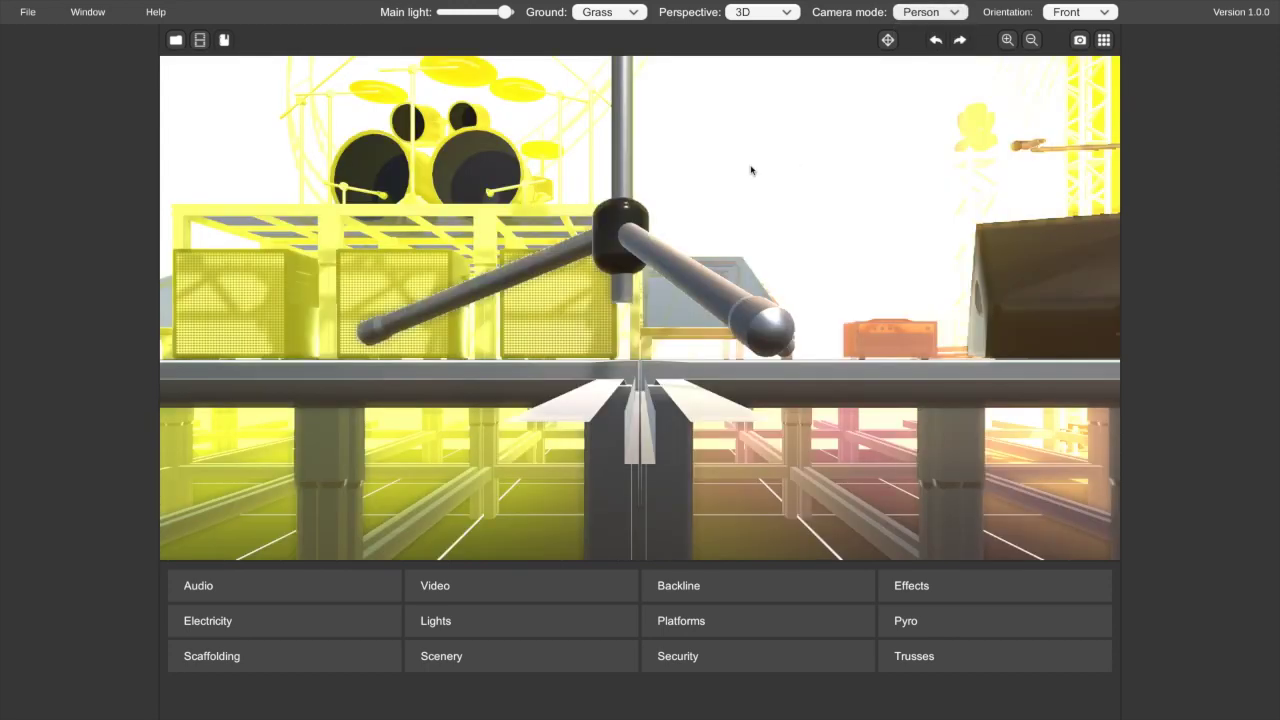
pyautogui.press('s')
pyautogui.press('space')
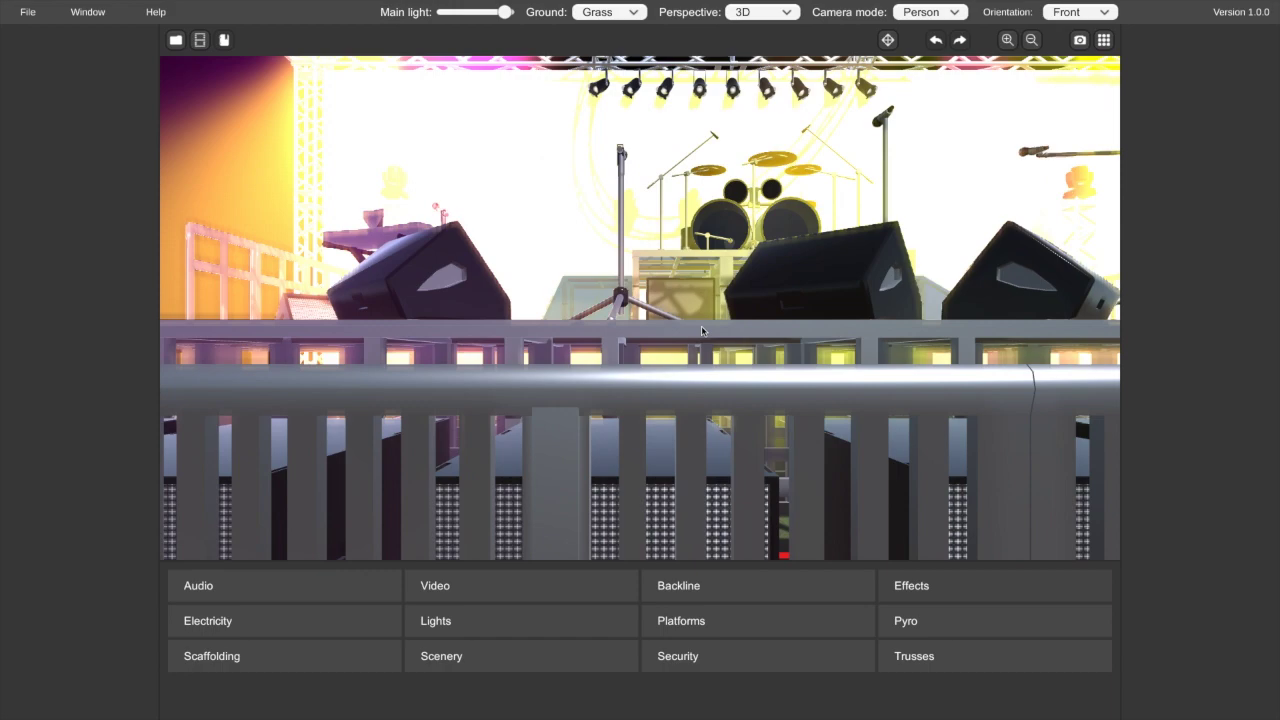
pyautogui.press('w')
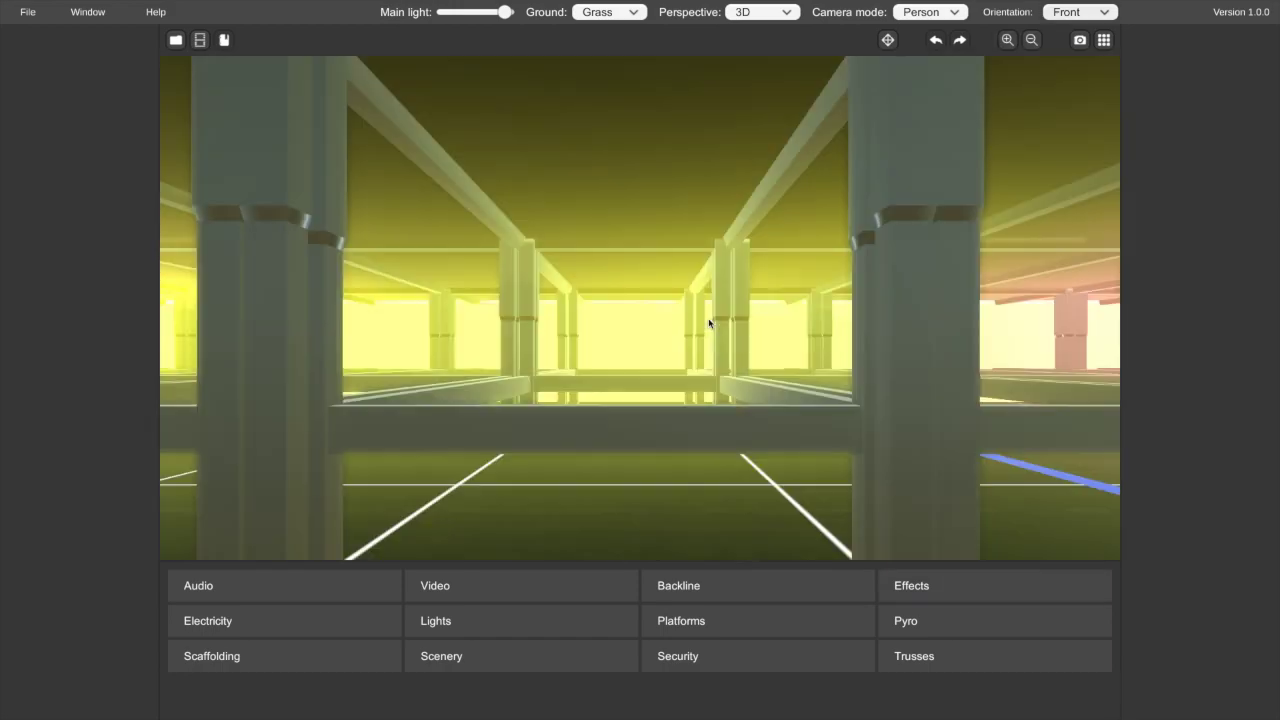
pyautogui.press('s')
pyautogui.press('space')
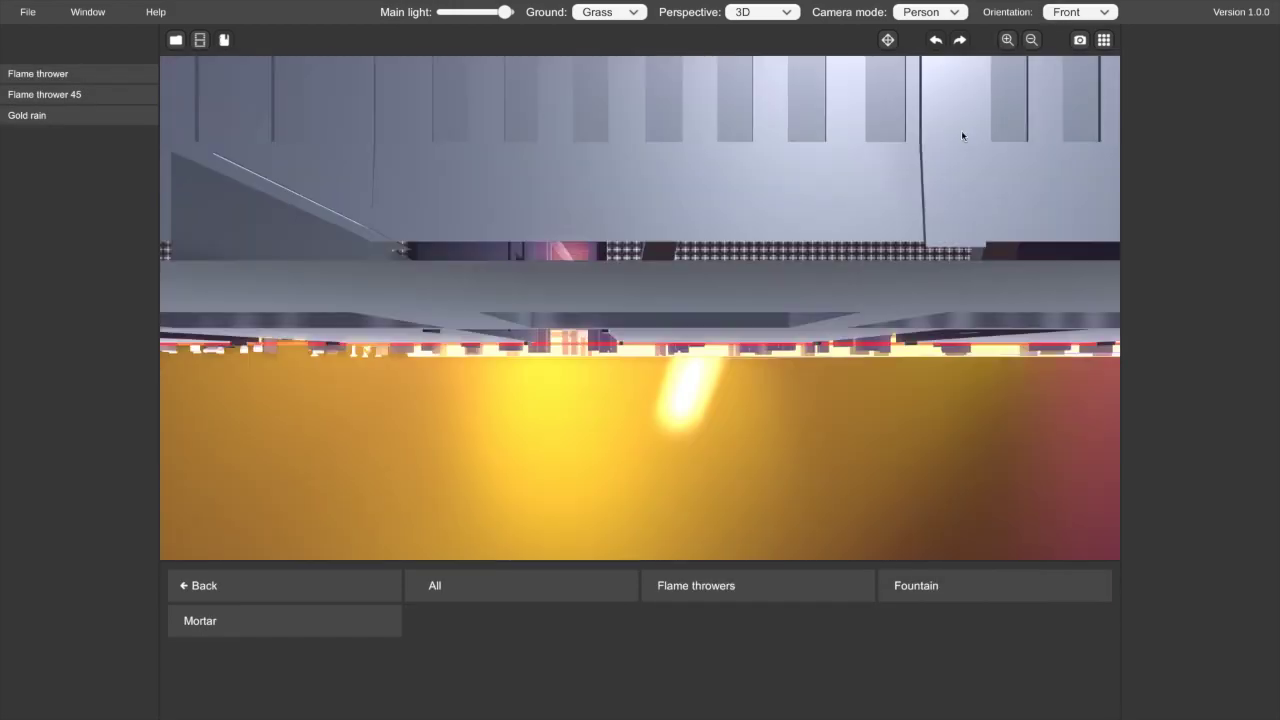
pyautogui.press('s')
pyautogui.press('a')
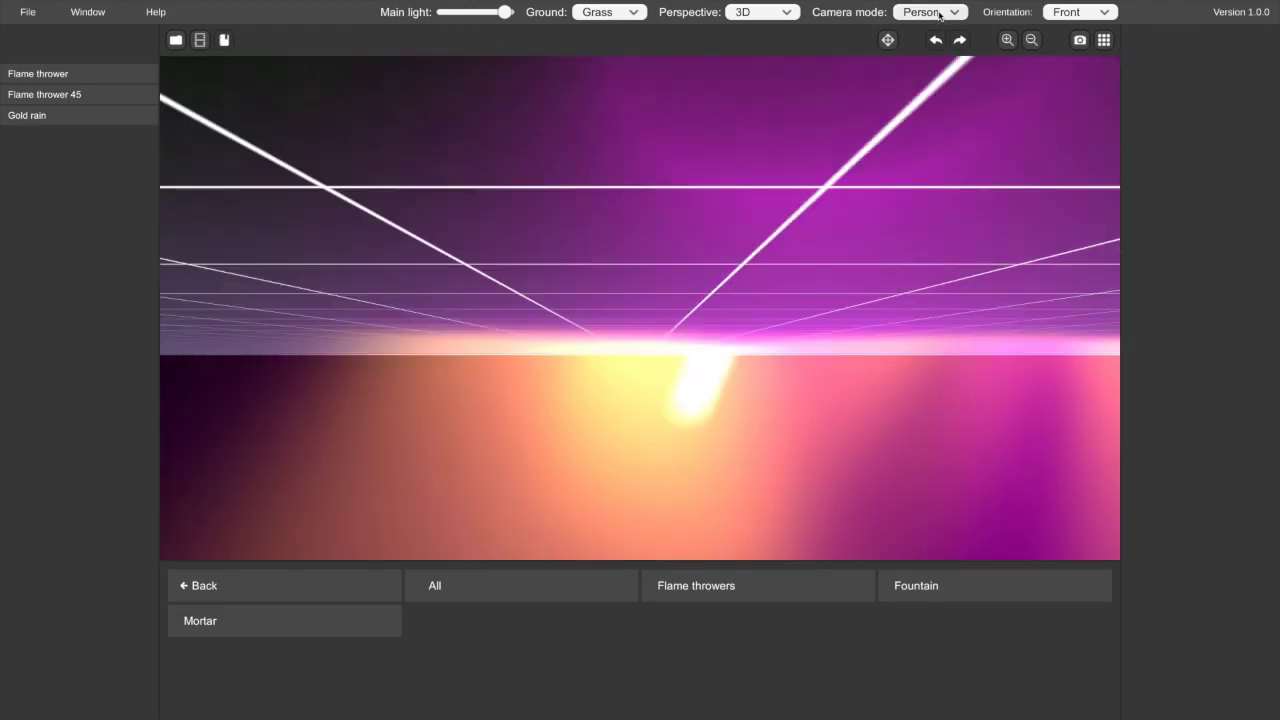
# Set the camera mode back to Camera and bring the stage back into view.
pyautogui.click(933, 13)
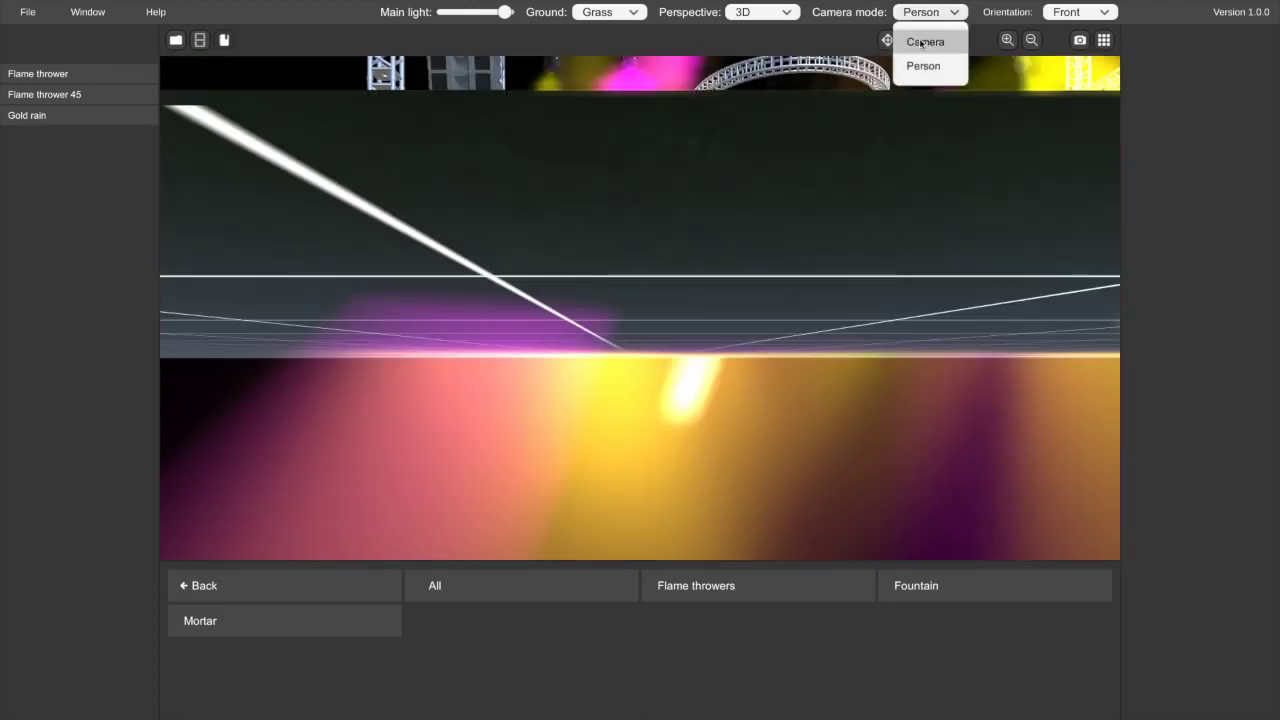
pyautogui.click(925, 42)
pyautogui.moveTo(704, 434); pyautogui.dragTo(536, 356, button='middle')
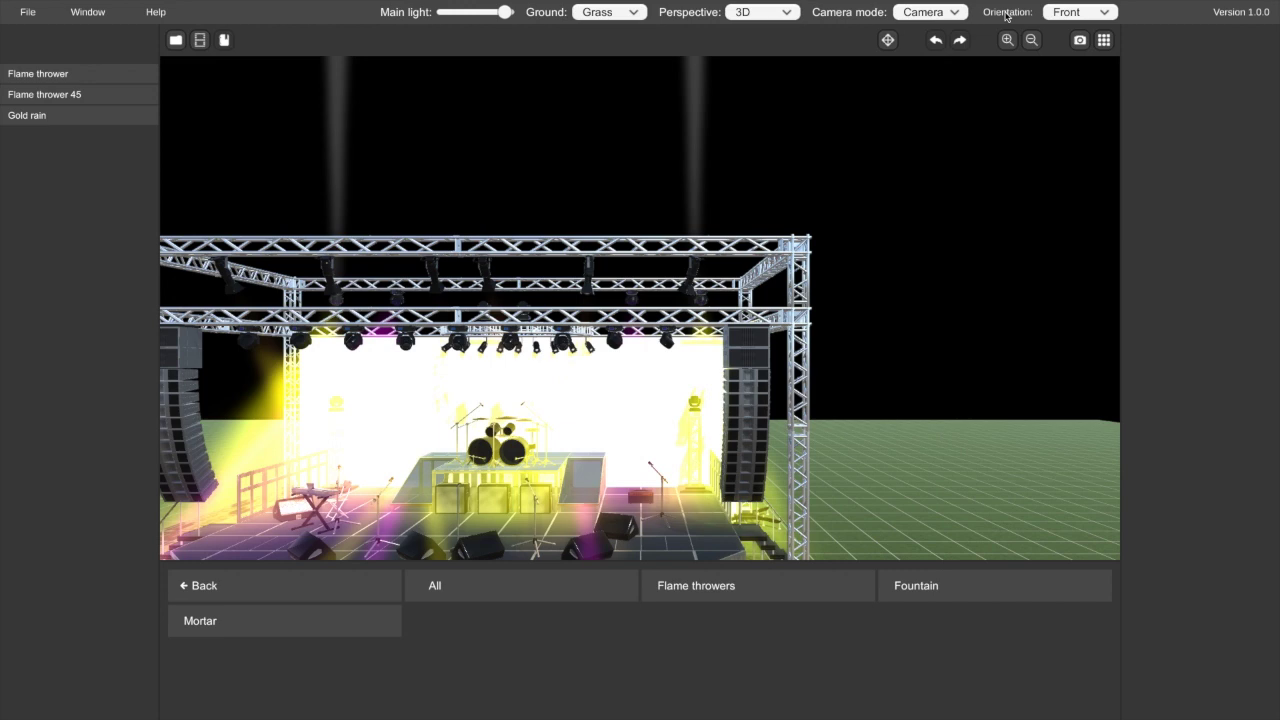
# Set the orientation to Top and examine the stage layout and light beams from above.
pyautogui.click(1081, 14)
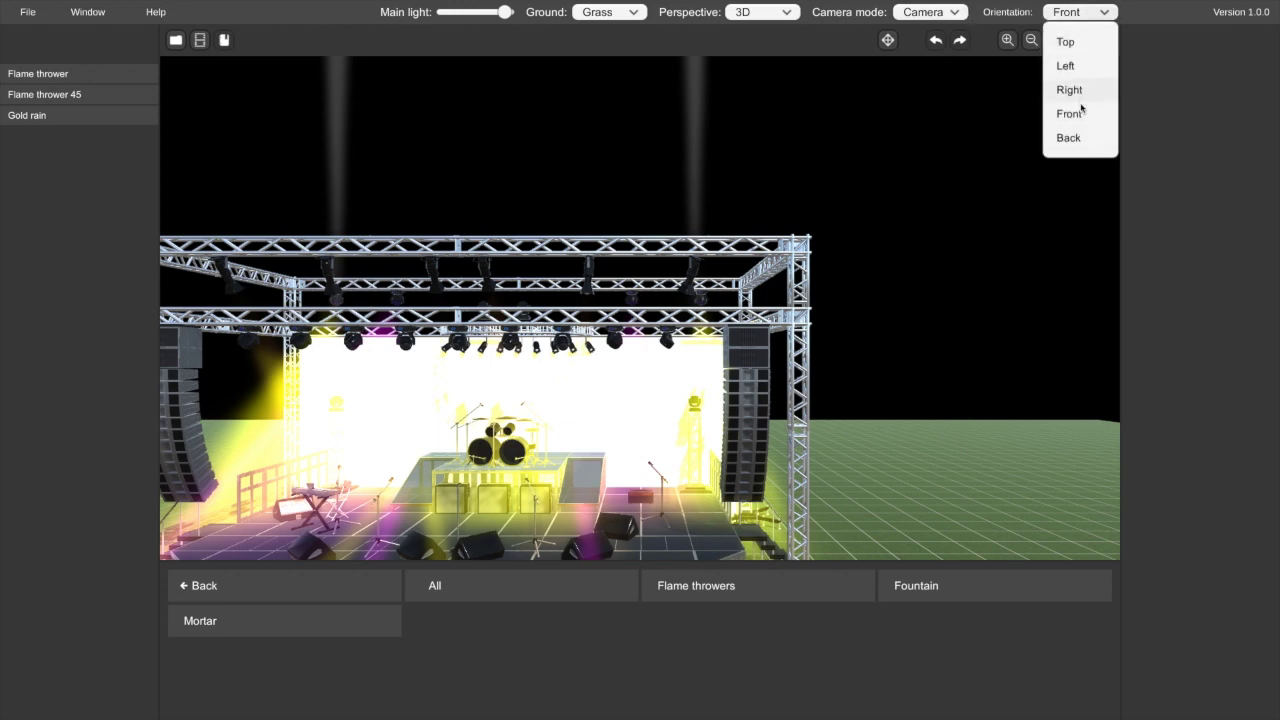
pyautogui.click(1065, 43)
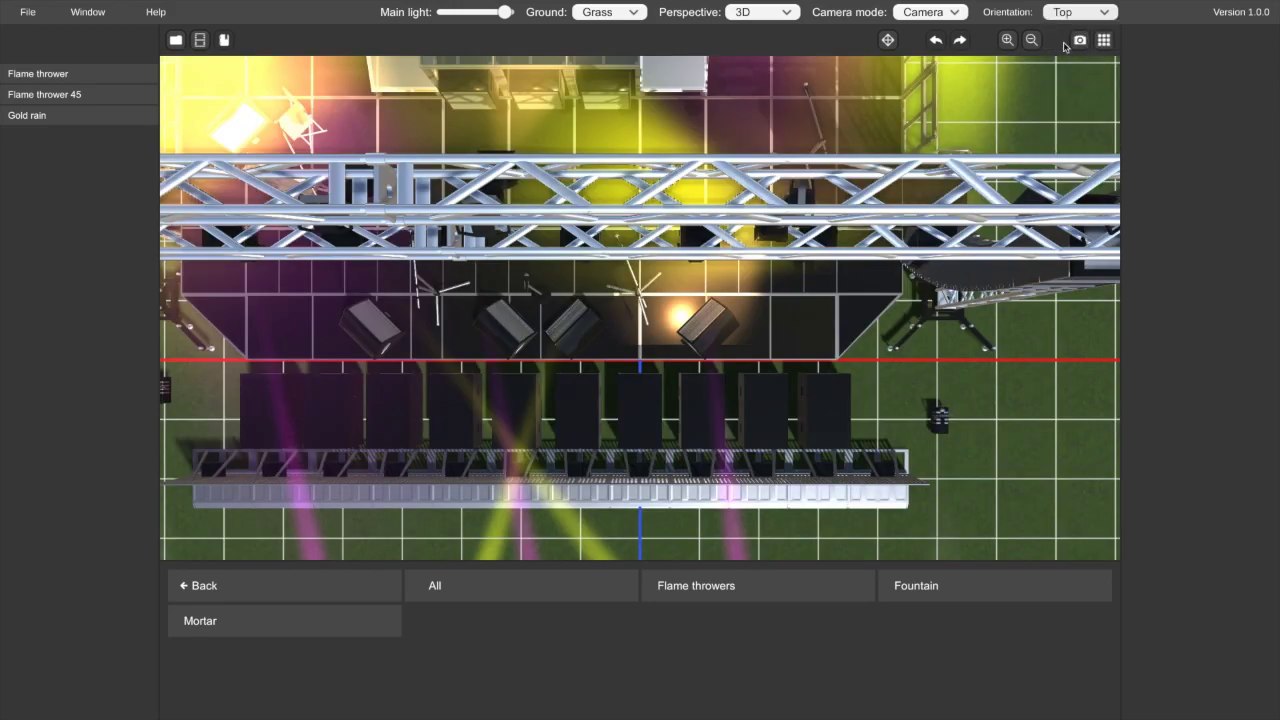
pyautogui.scroll(-2, 648, 236)
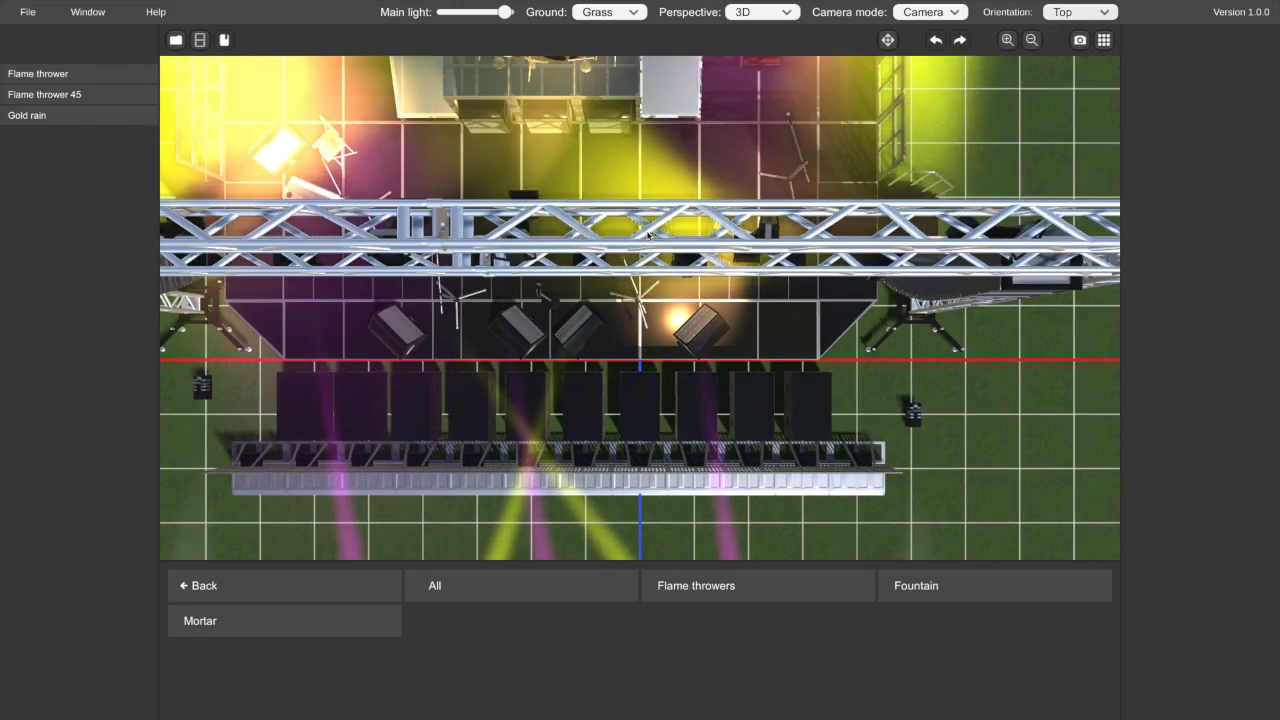
pyautogui.scroll(2, 648, 234)
pyautogui.scroll(-3, 650, 236)
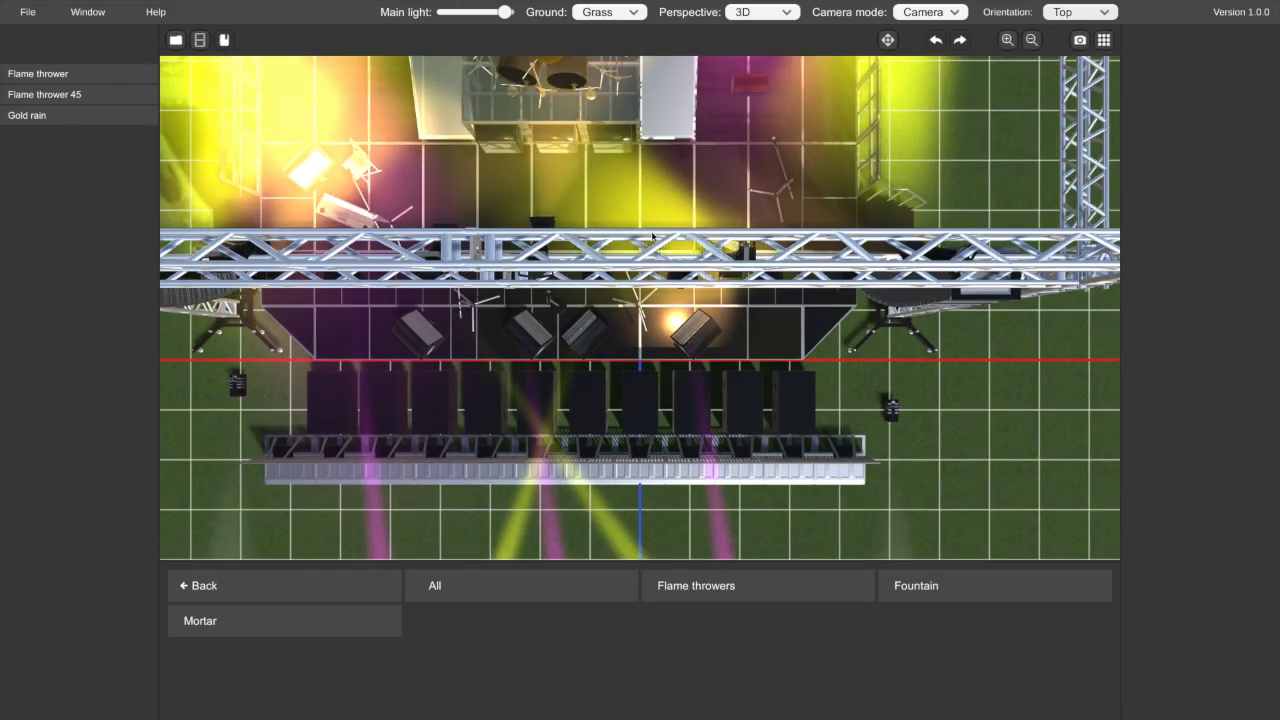
pyautogui.scroll(-2, 652, 234)
pyautogui.scroll(-1, 509, 156)
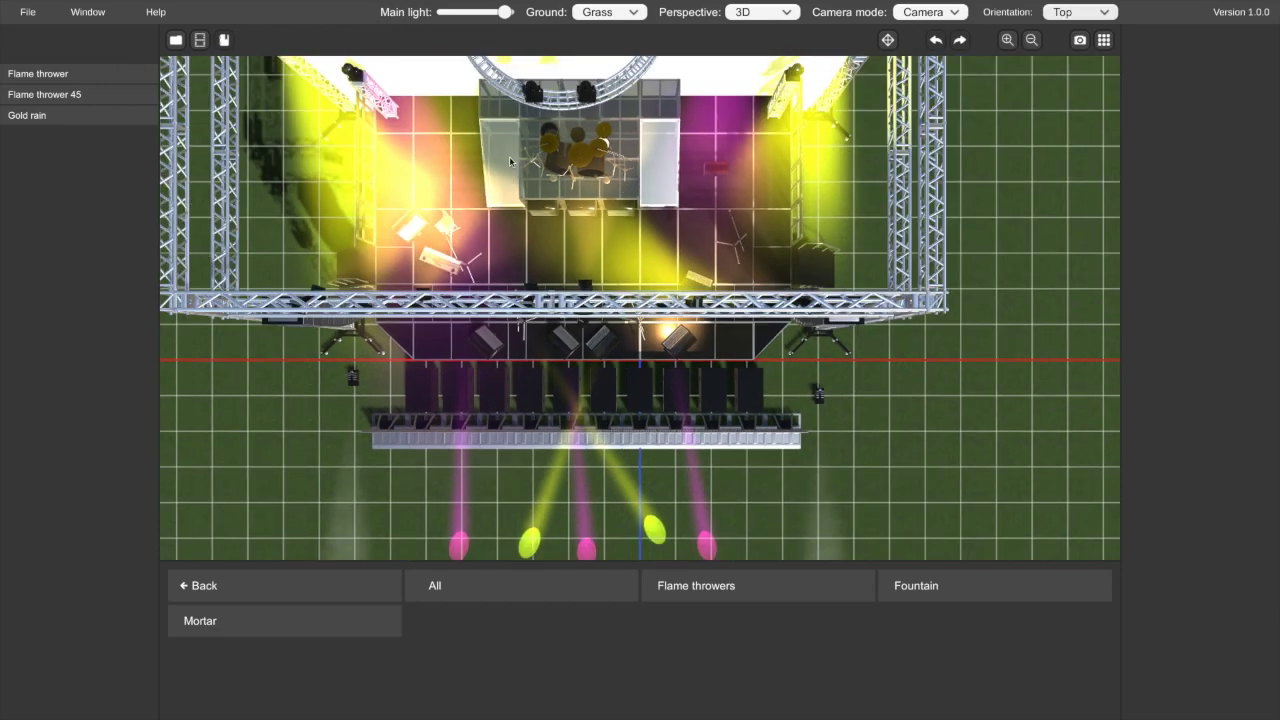
# Set the orientation to Back to view the stage from behind.
pyautogui.scroll(-2, 509, 156)
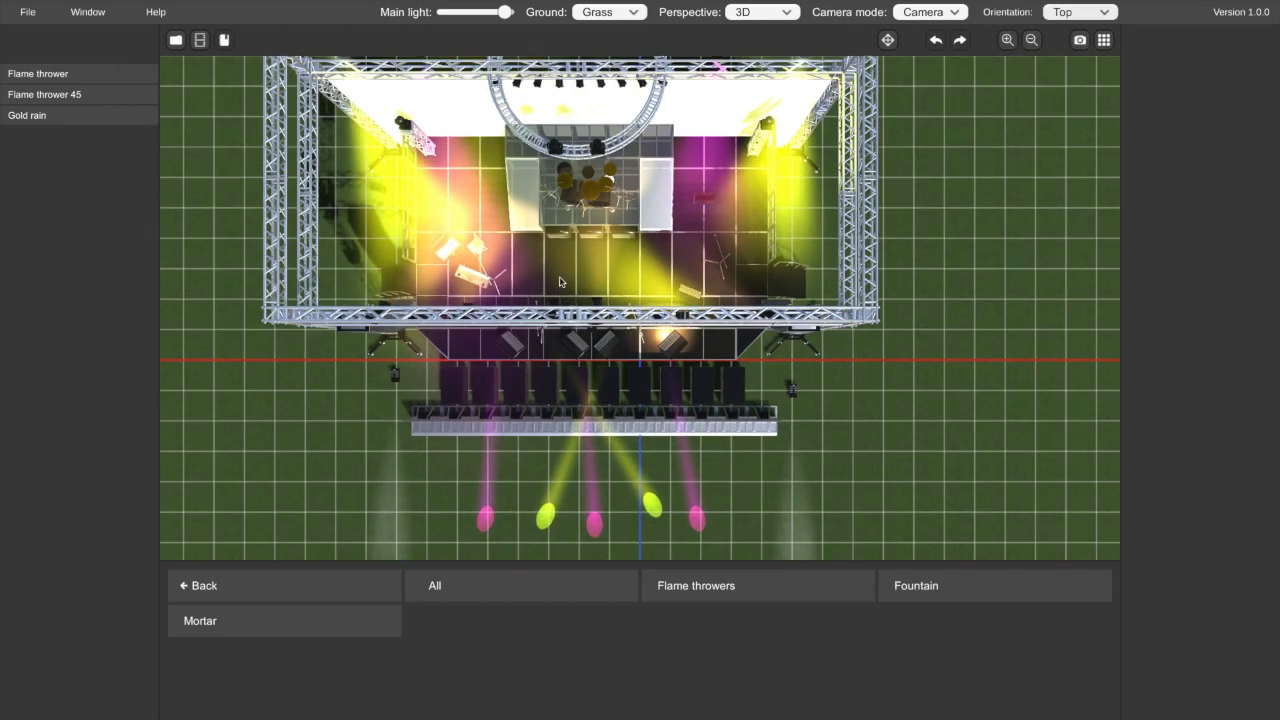
pyautogui.scroll(2, 562, 298)
pyautogui.click(1095, 12)
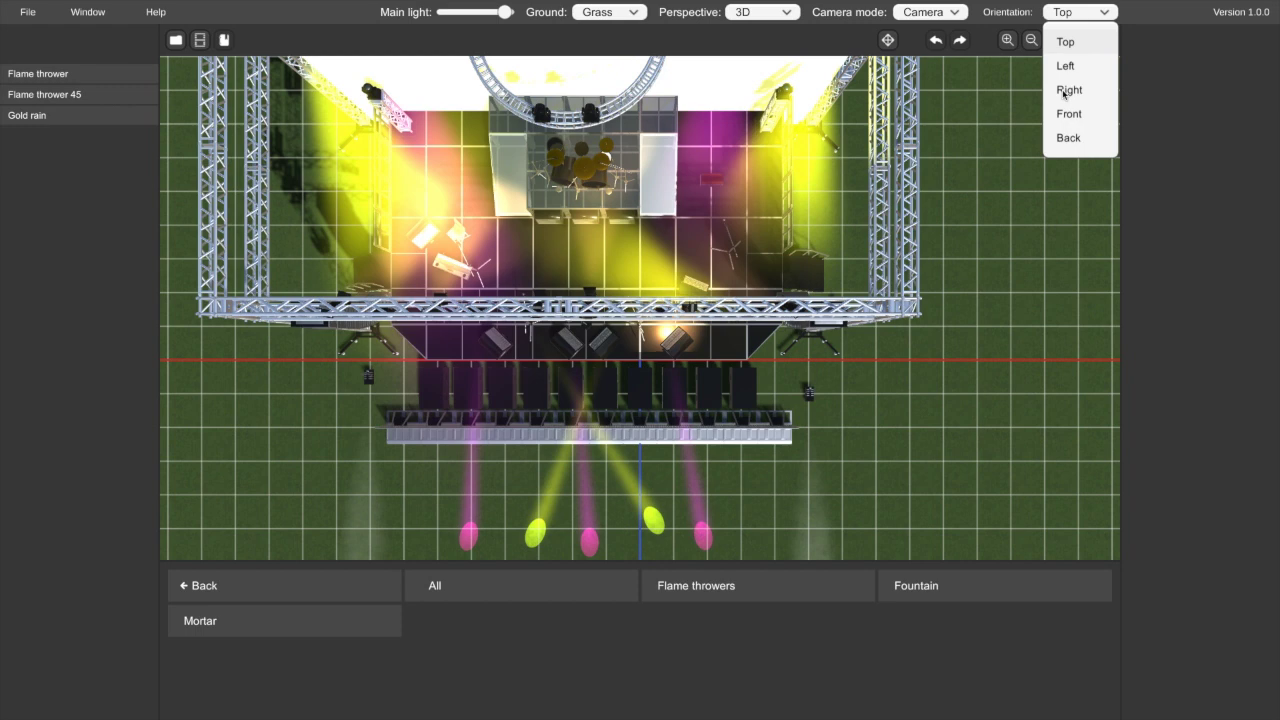
pyautogui.click(1066, 137)
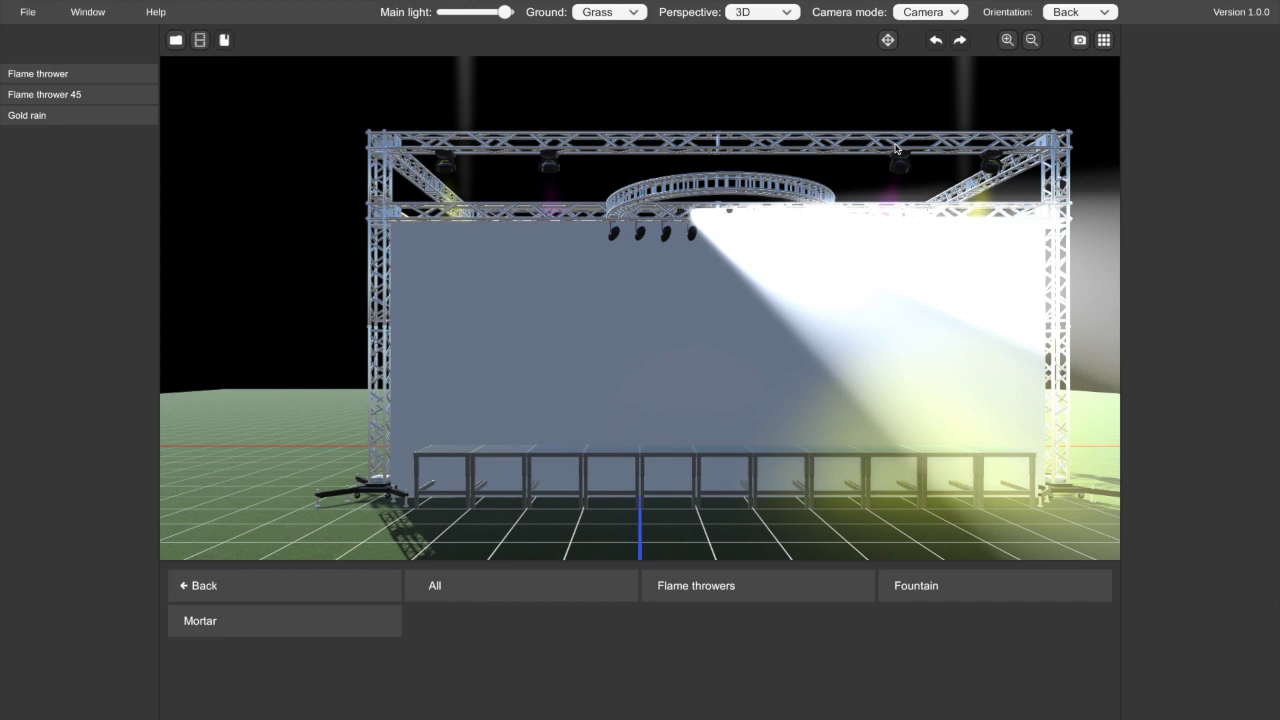
# Examine the stage's rear, side and front, ending on an angled front view of the whole stage.
pyautogui.click(888, 40)
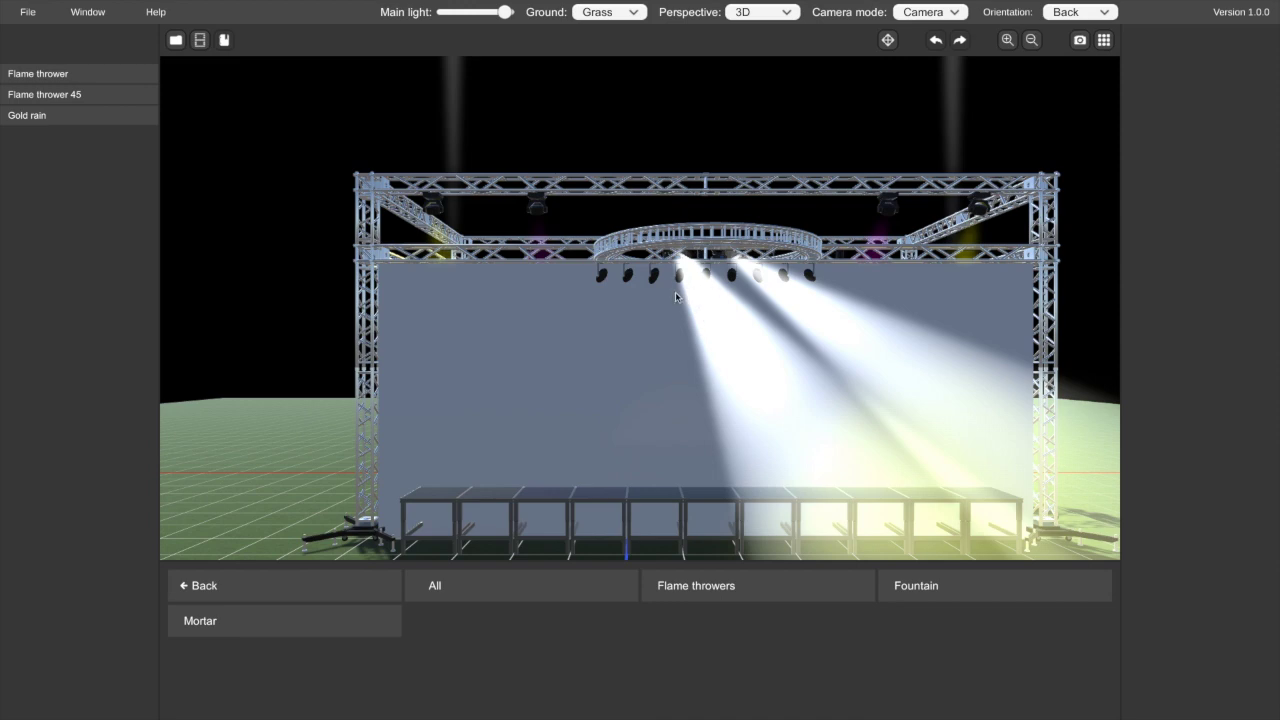
pyautogui.moveTo(675, 292); pyautogui.dragTo(1078, 40, button='middle')
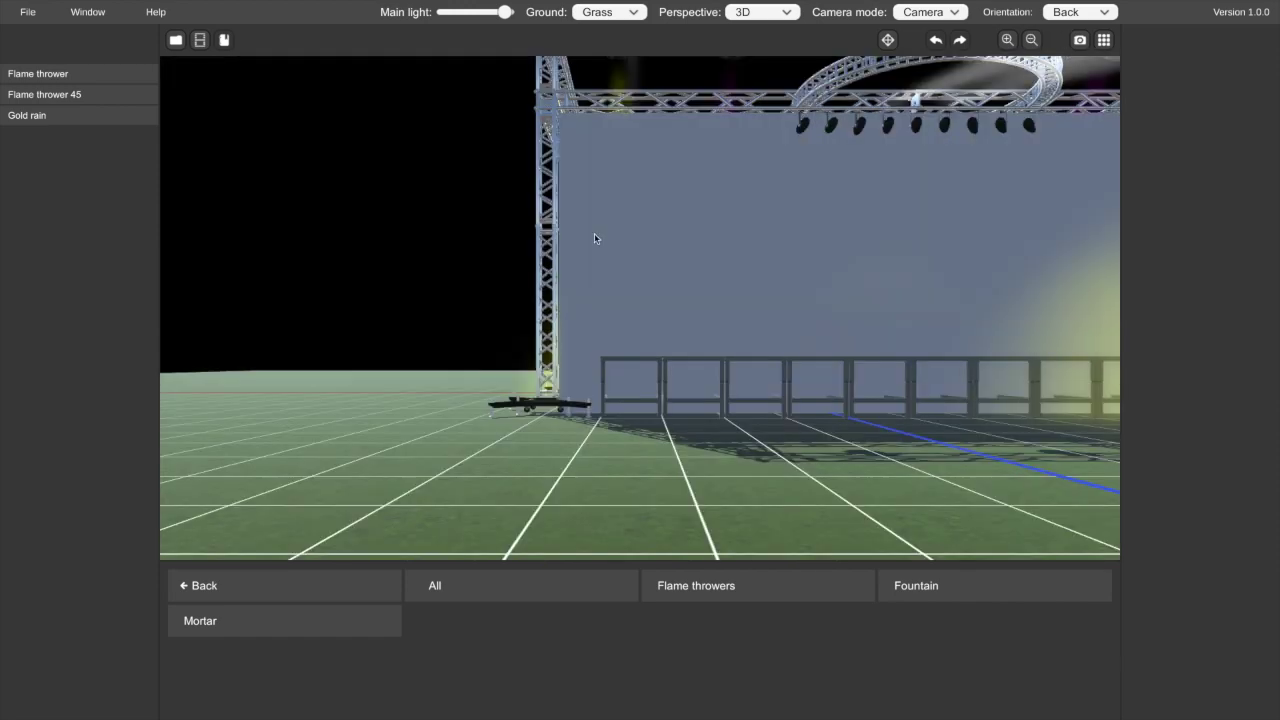
pyautogui.moveTo(654, 363); pyautogui.dragTo(1075, 403, button='middle')
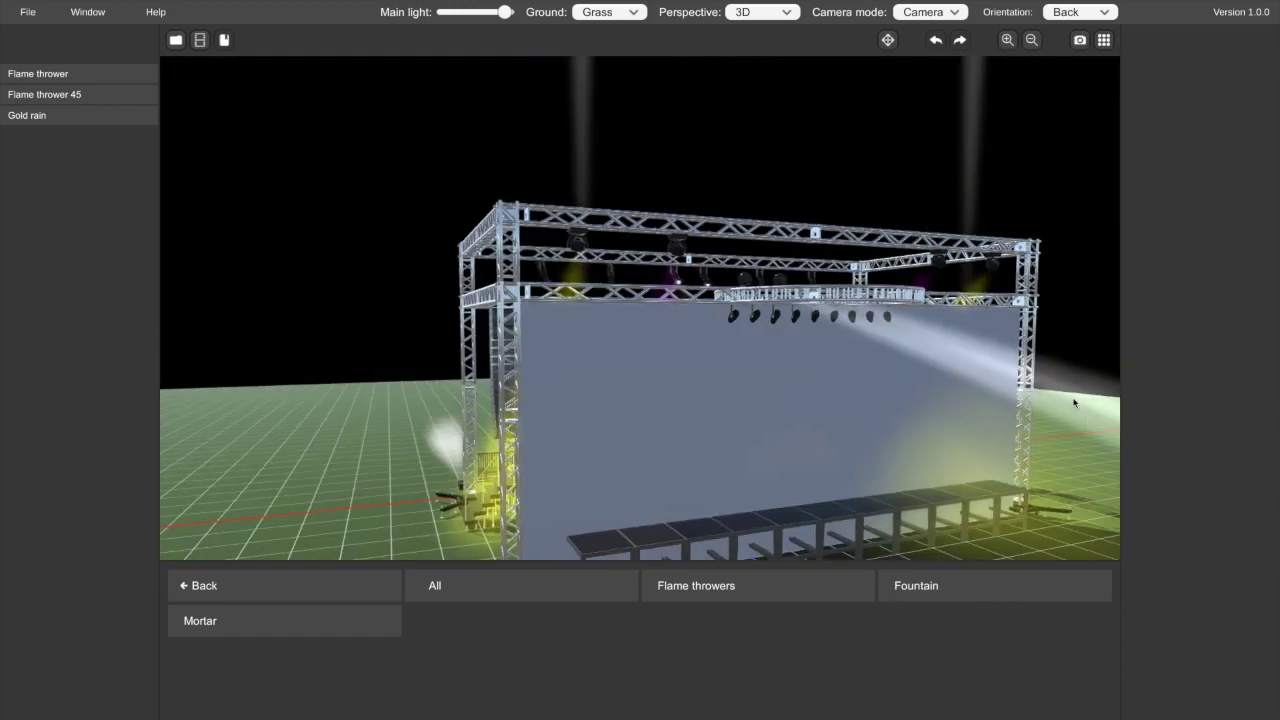
pyautogui.moveTo(1075, 403); pyautogui.dragTo(1146, 406)
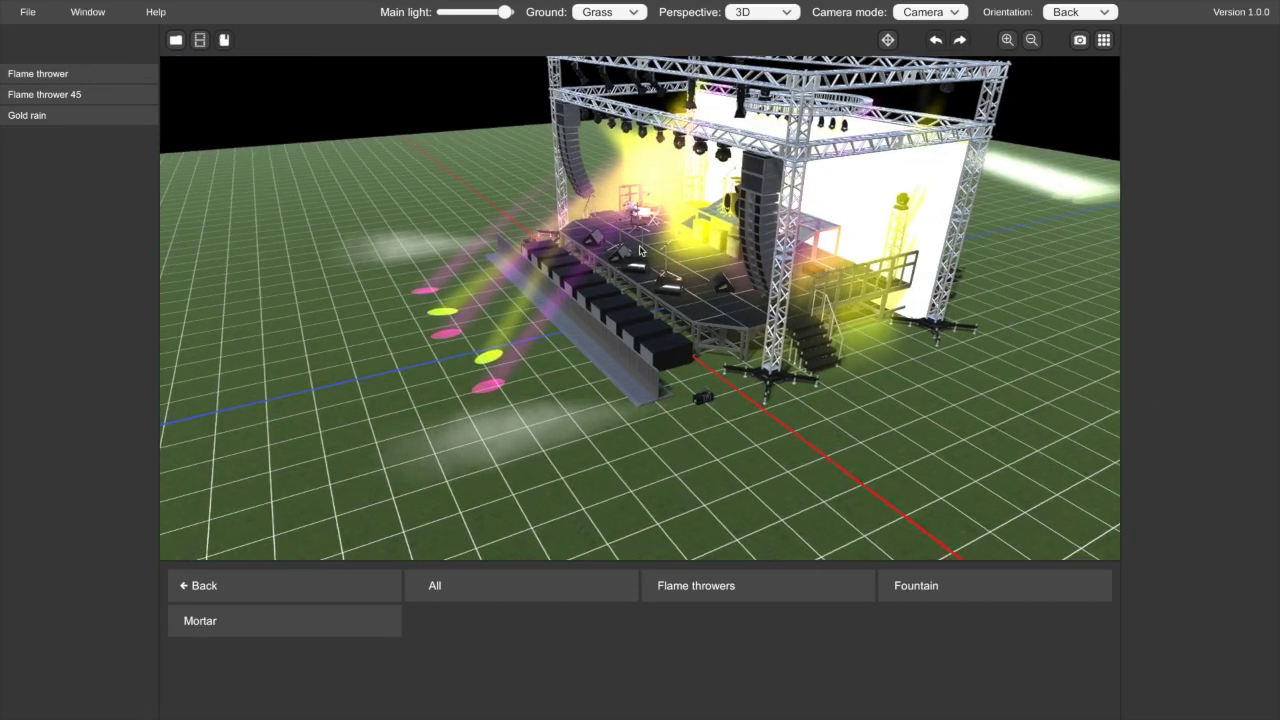
pyautogui.moveTo(641, 250); pyautogui.dragTo(888, 282)
pyautogui.moveTo(400, 220); pyautogui.dragTo(475, 236)
pyautogui.moveTo(559, 262); pyautogui.dragTo(754, 248)
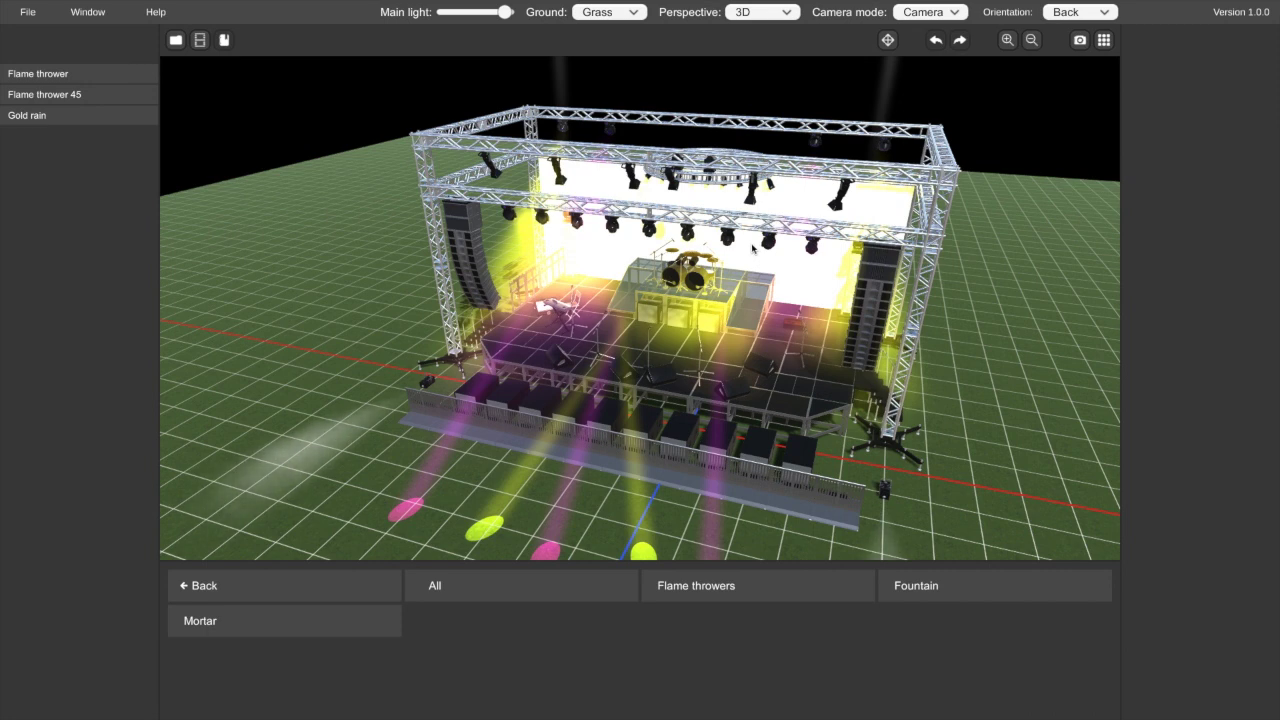
# Toggle the ground grid off and on several times, leaving it switched on.
pyautogui.click(1105, 41)
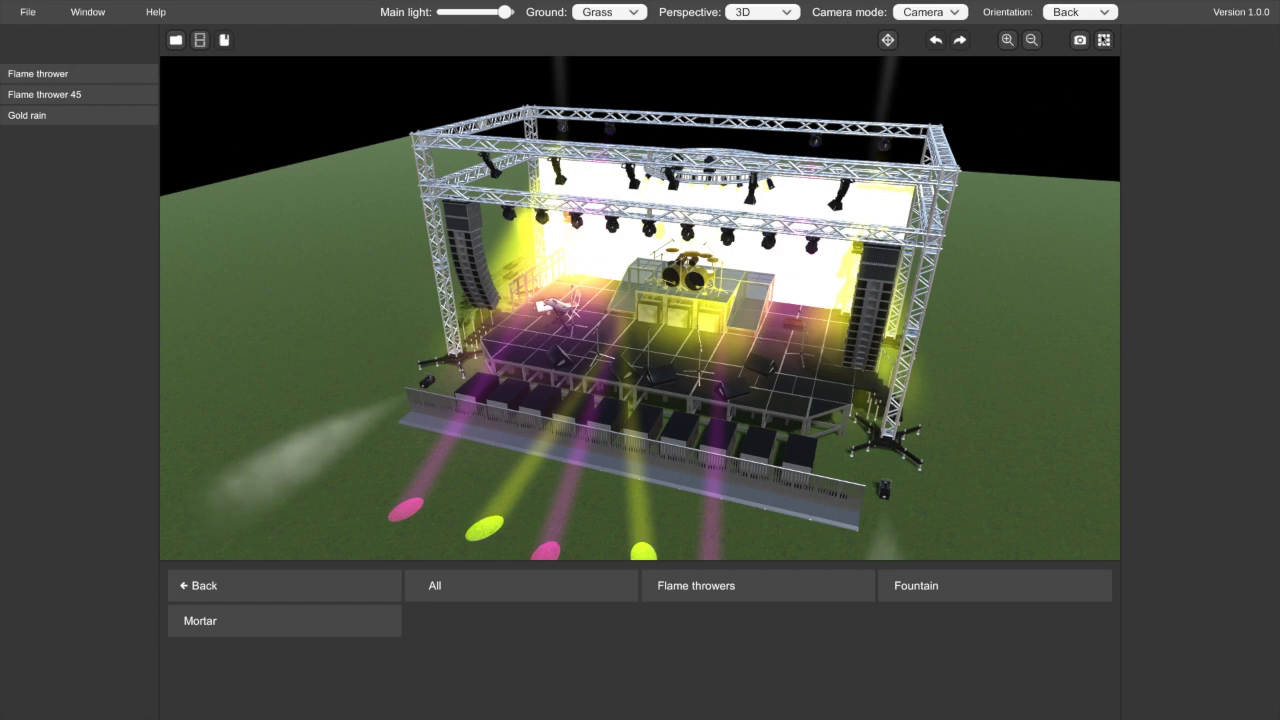
pyautogui.click(1104, 40)
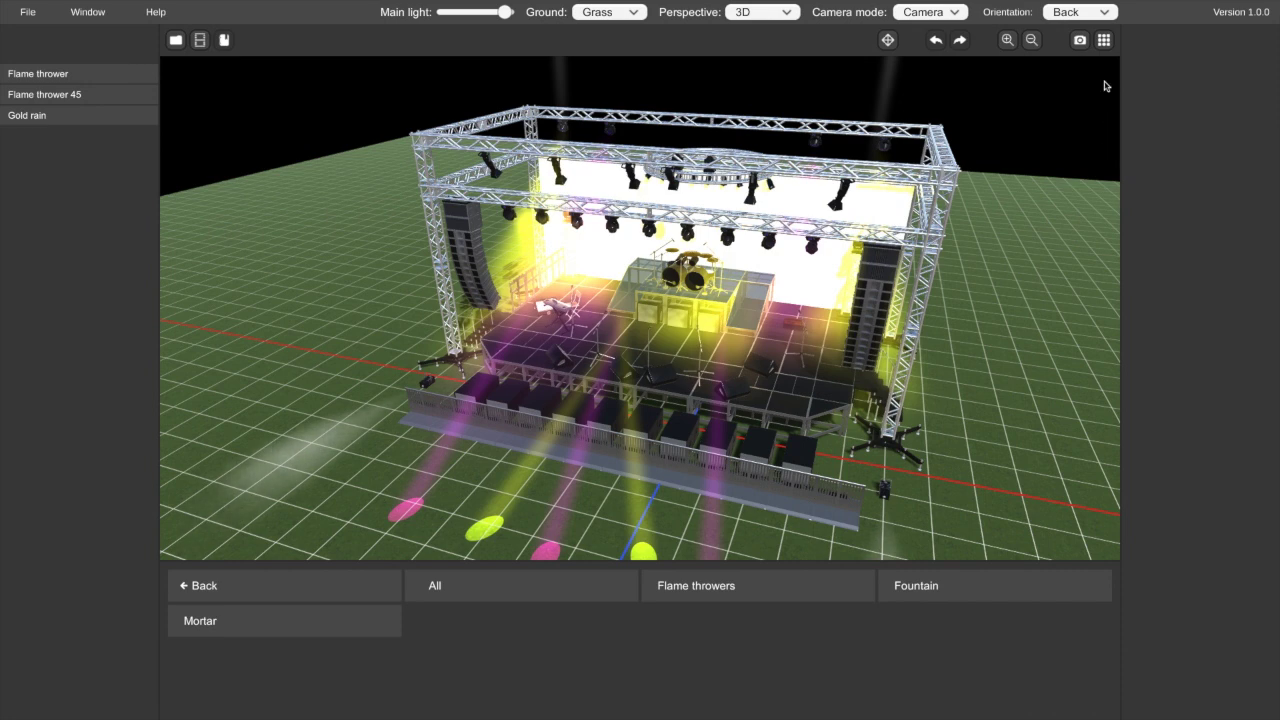
pyautogui.click(1104, 41)
pyautogui.click(1104, 41)
pyautogui.click(1108, 43)
pyautogui.click(1107, 44)
pyautogui.click(1107, 44)
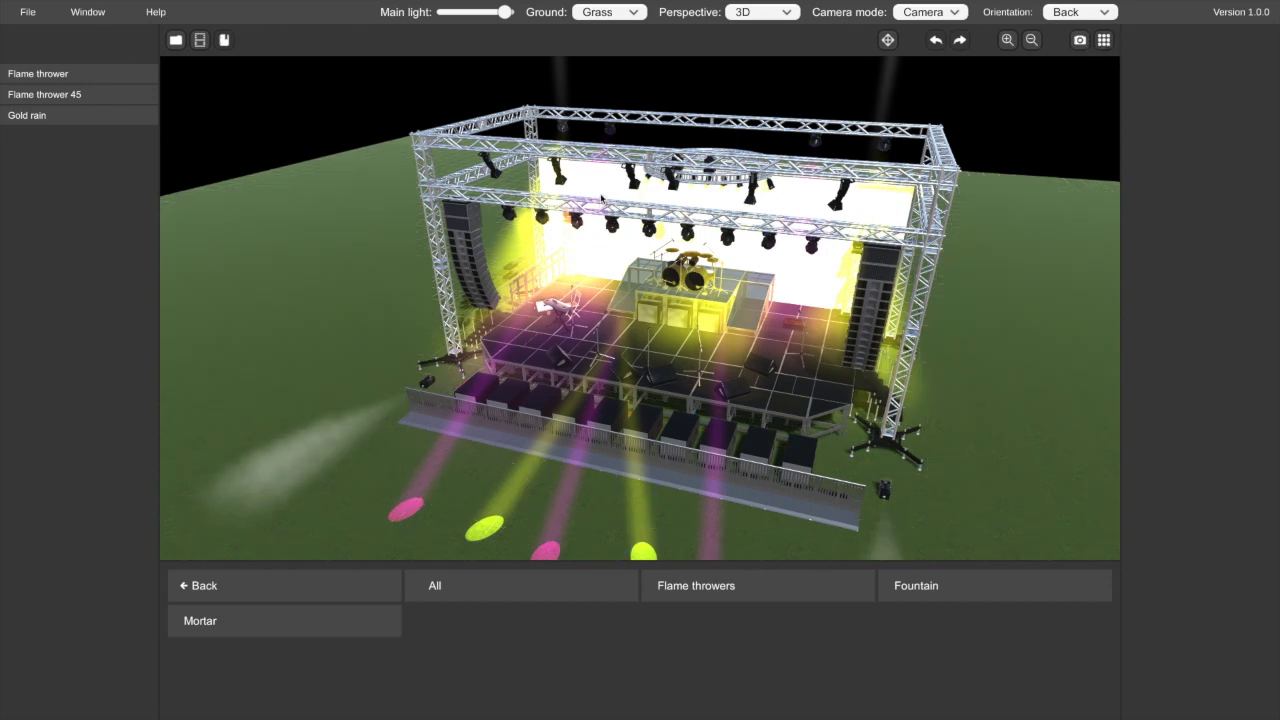
pyautogui.click(1104, 42)
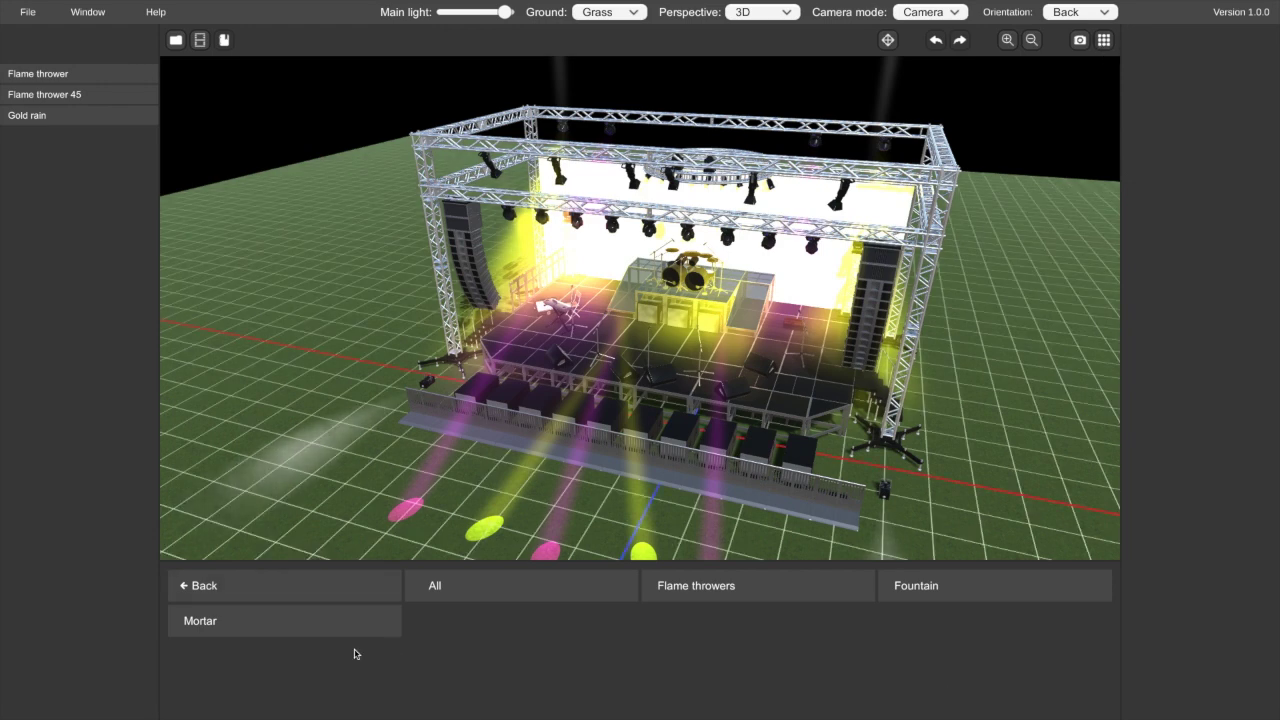
# Examine the Lights category in the equipment library and return to the category overview.
pyautogui.click(253, 584)
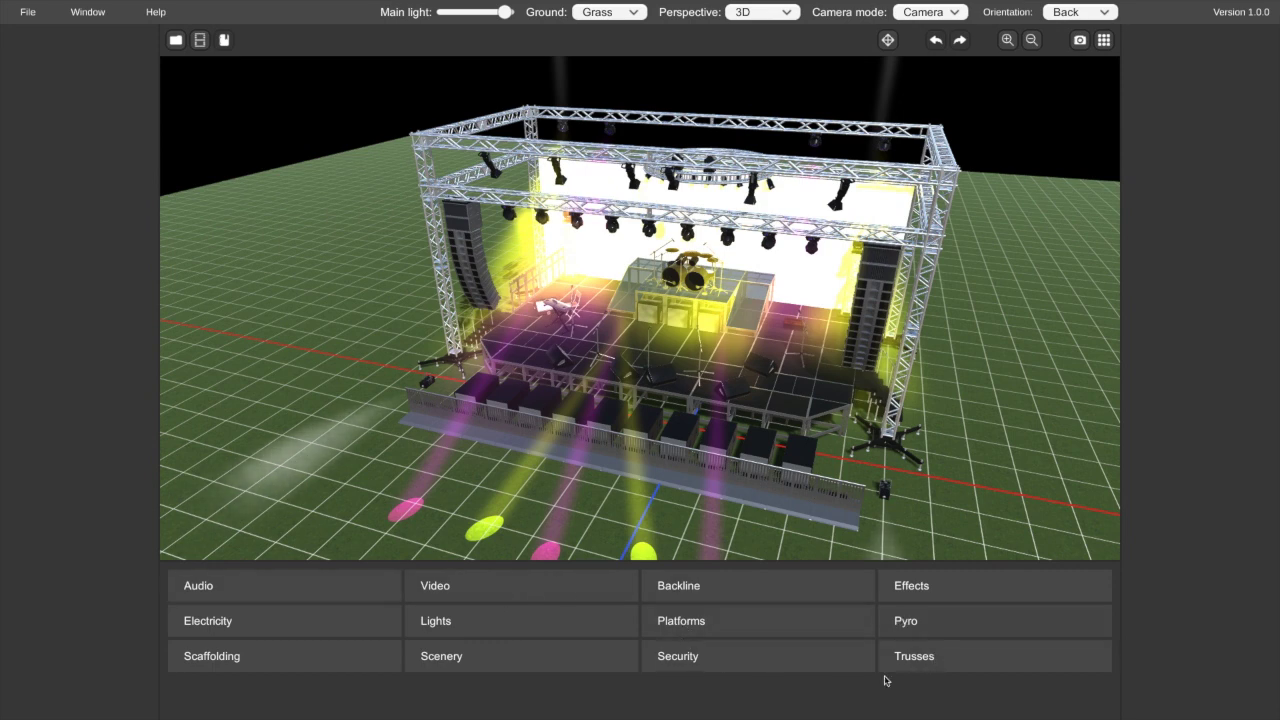
pyautogui.click(468, 628)
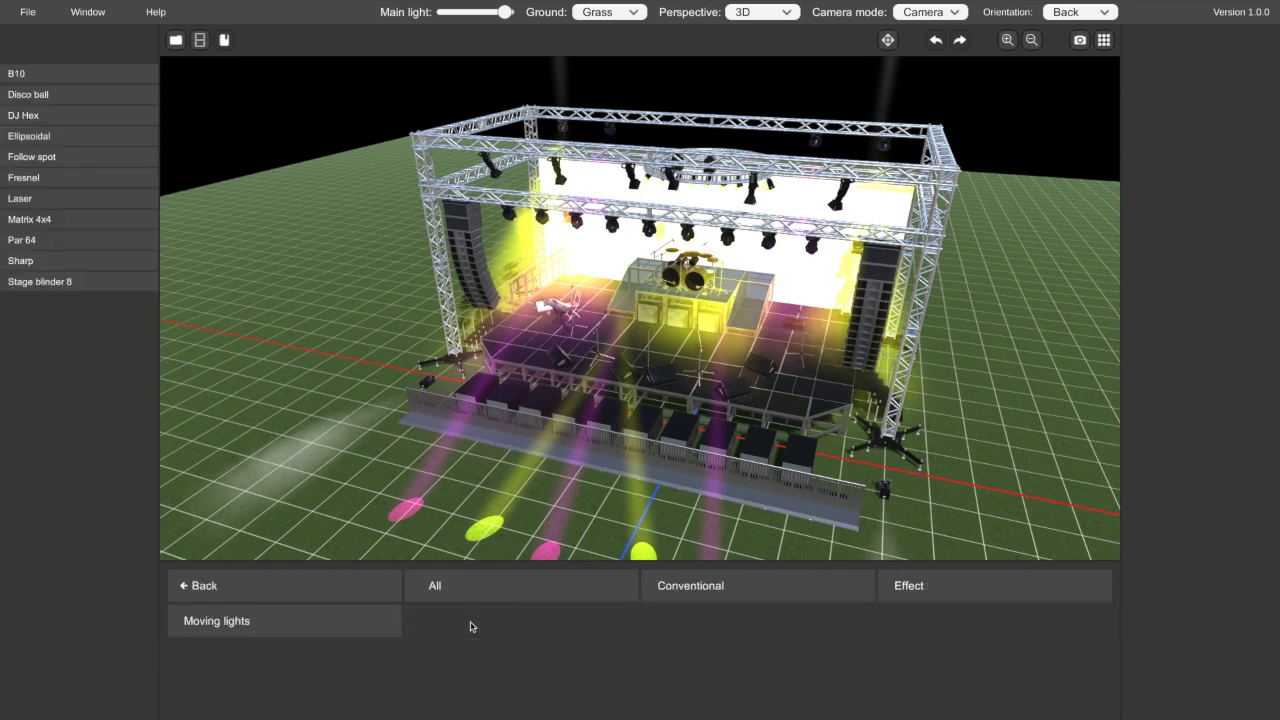
pyautogui.click(238, 586)
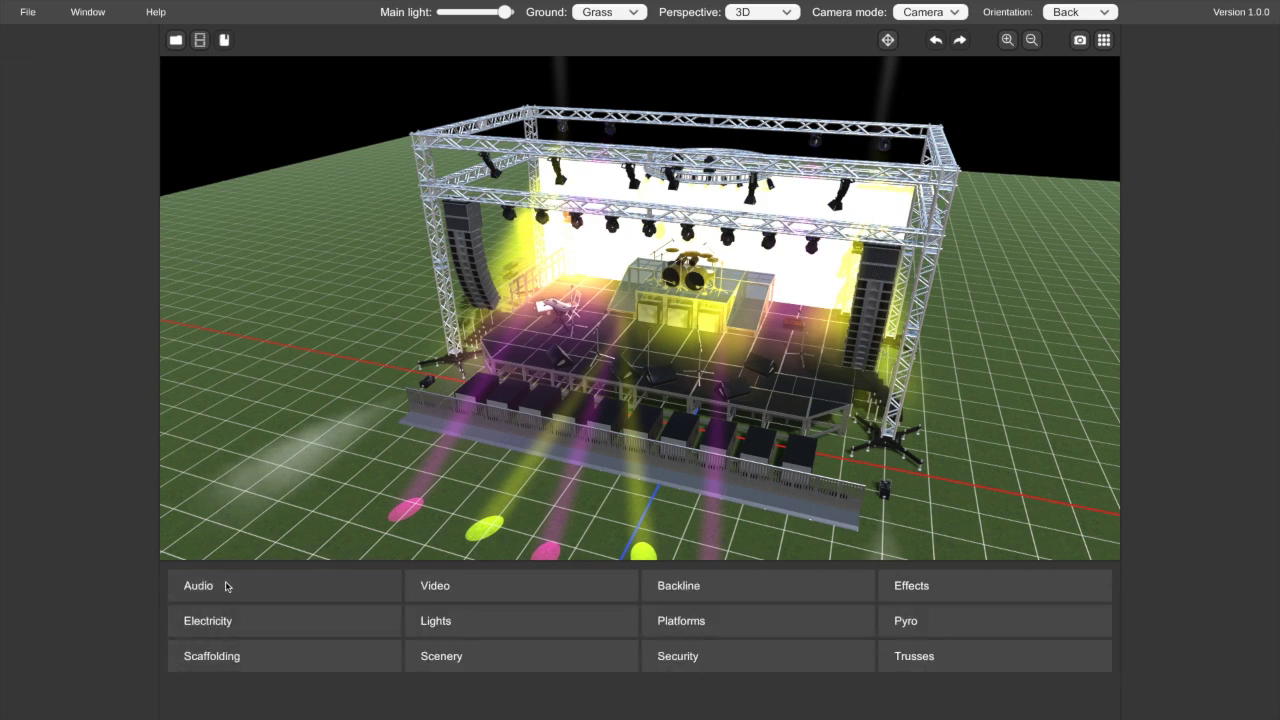
# Try out a Speaker 12" from the Audio category's Speakers on the ground beside the stage, then discard it.
pyautogui.click(226, 586)
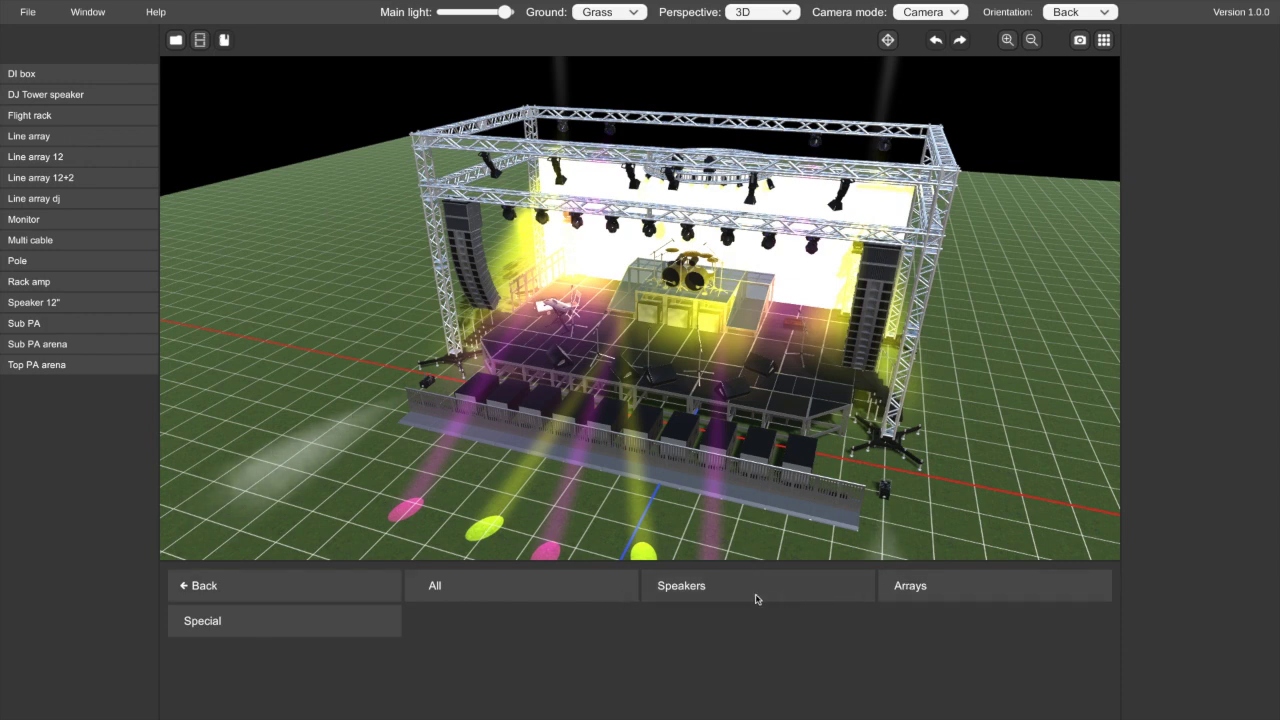
pyautogui.click(719, 600)
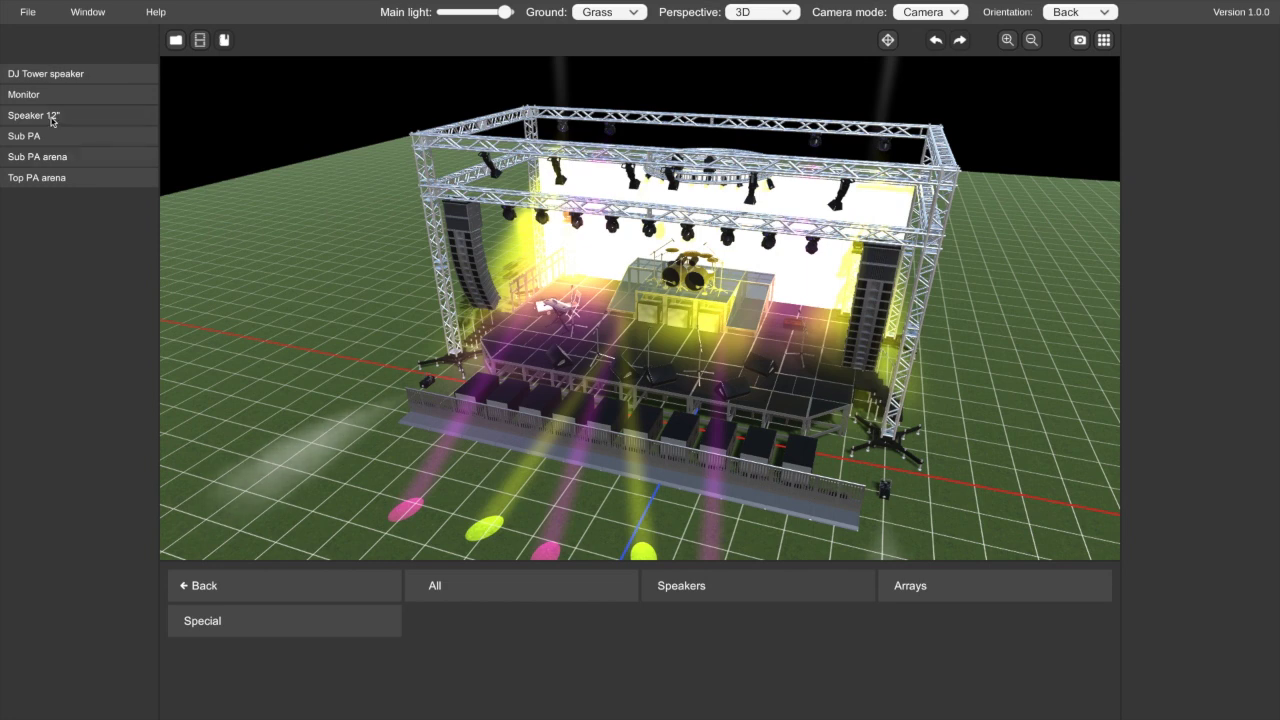
pyautogui.moveTo(54, 115); pyautogui.dragTo(170, 244)
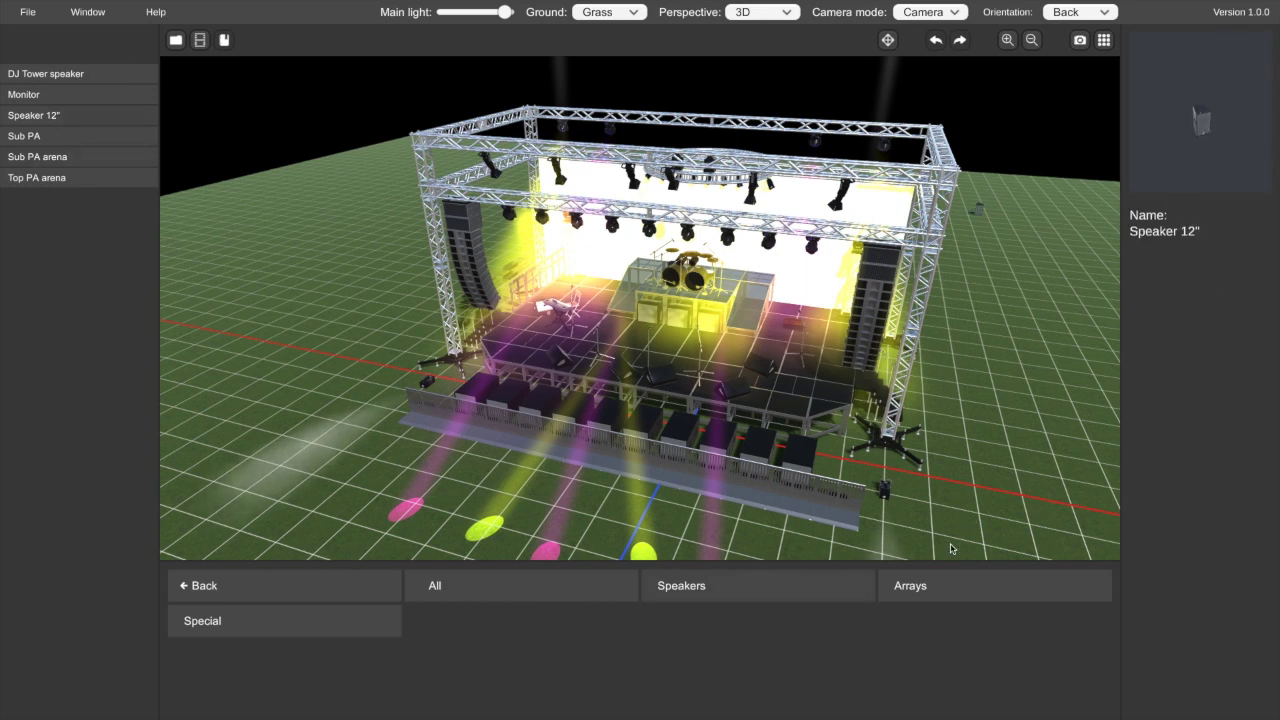
pyautogui.moveTo(678, 514); pyautogui.dragTo(303, 393)
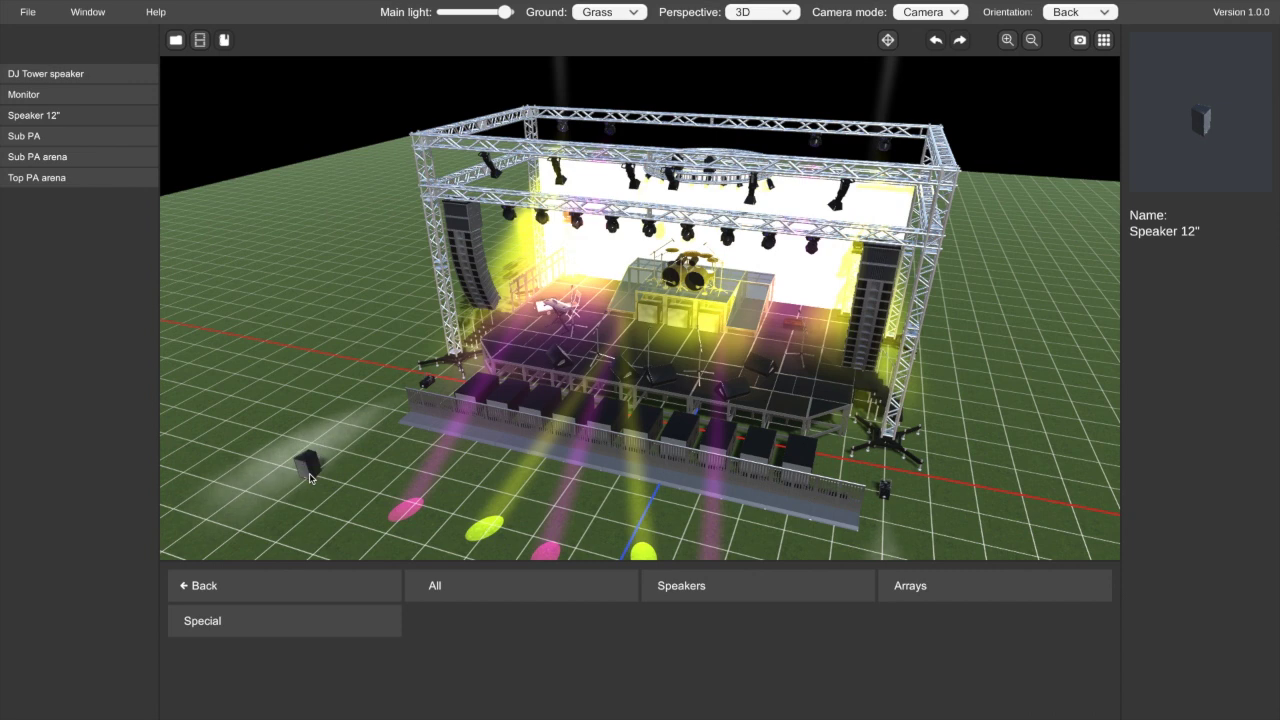
pyautogui.click(309, 473)
pyautogui.click(299, 586)
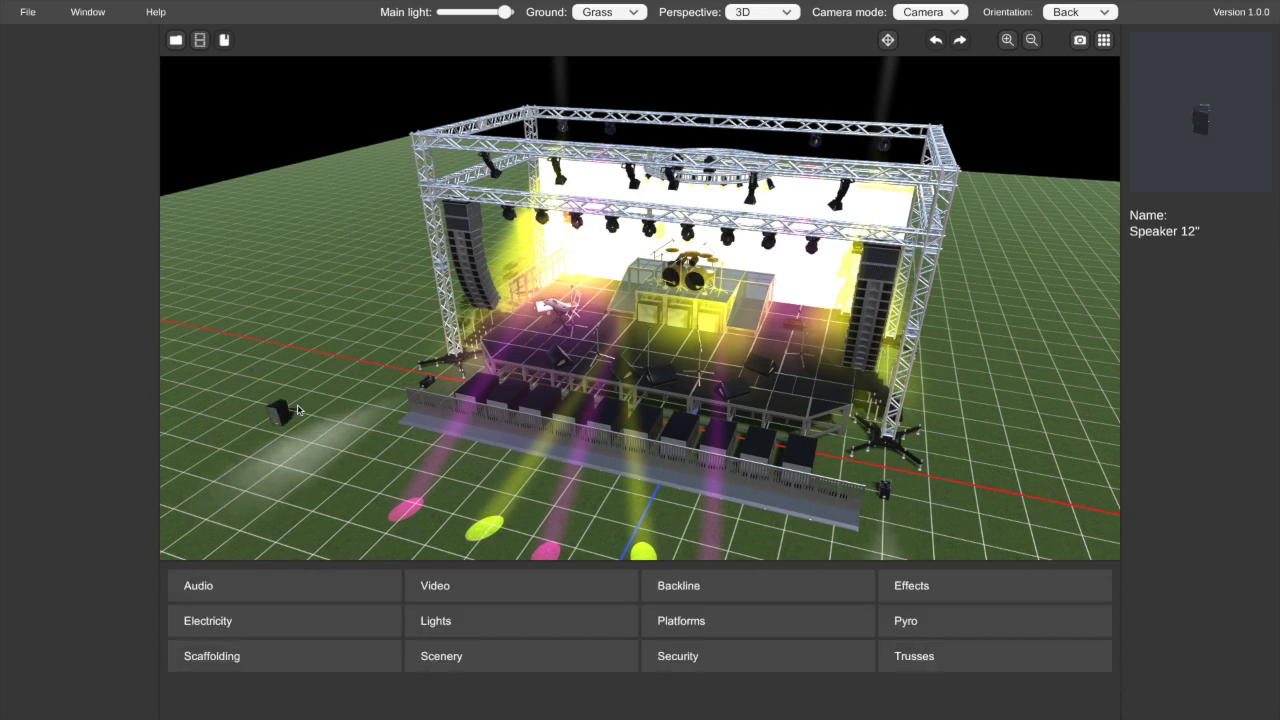
pyautogui.press('Escape')
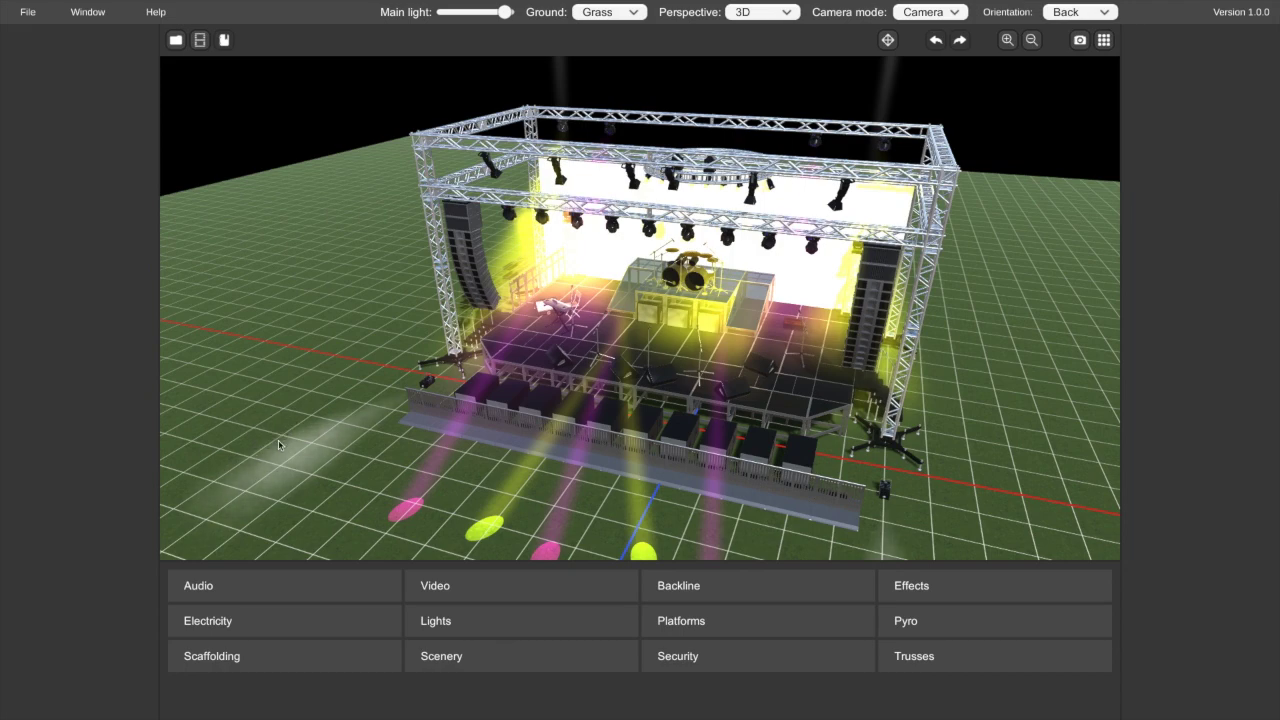
pyautogui.moveTo(622, 300); pyautogui.dragTo(472, 289, button='middle')
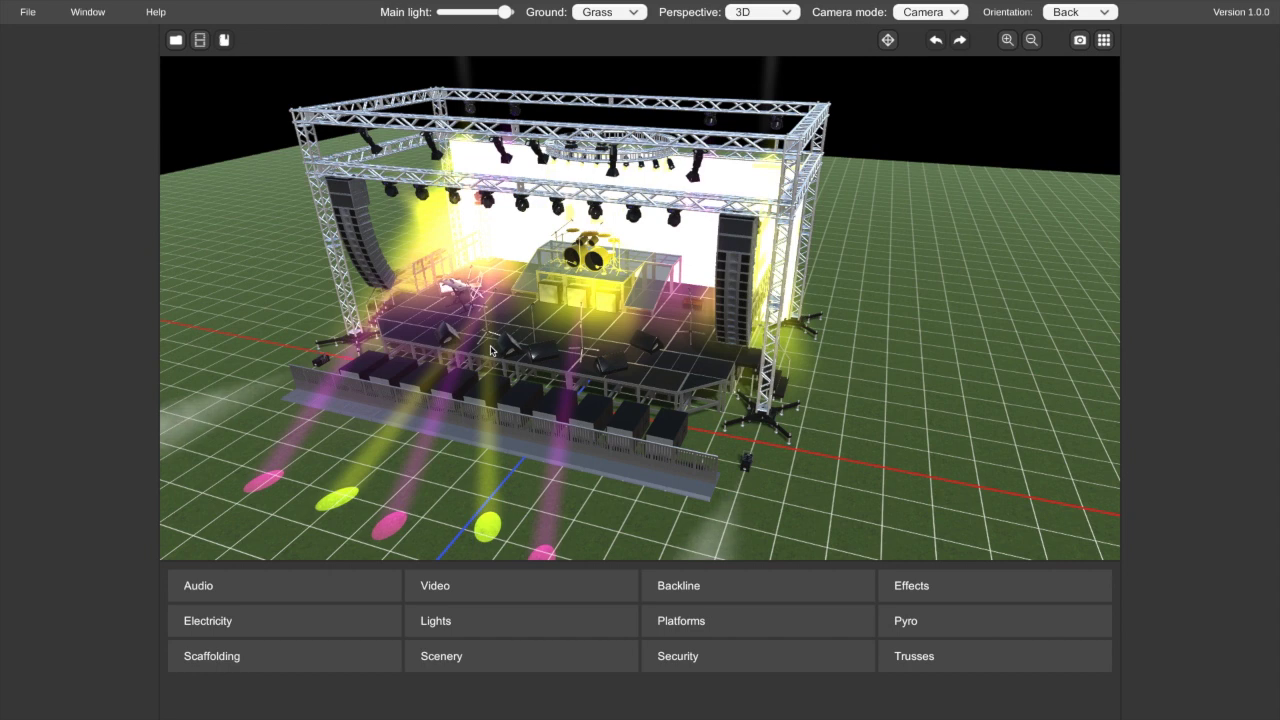
pyautogui.moveTo(500, 324); pyautogui.dragTo(608, 318, button='middle')
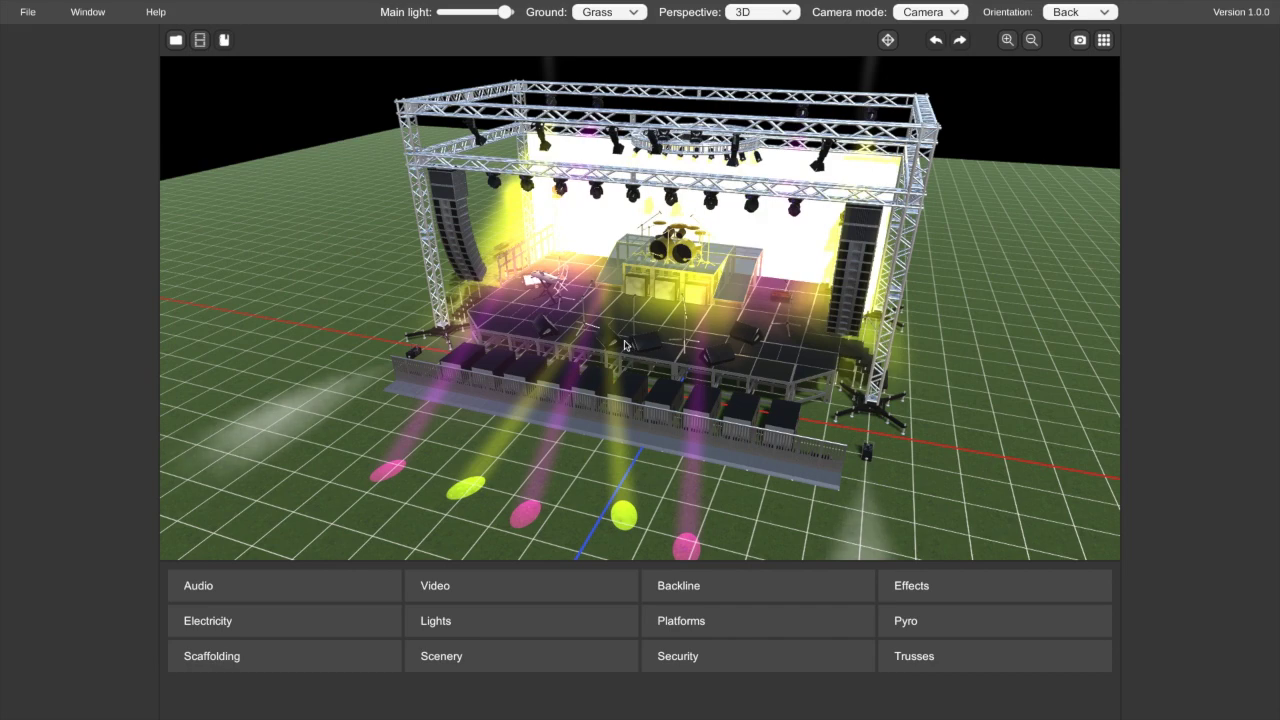
pyautogui.moveTo(403, 260)
pyautogui.mouseDown(button='middle')
pyautogui.moveTo(343, 285)
pyautogui.moveTo(328, 307)
pyautogui.moveTo(412, 250)
pyautogui.mouseUp(button='middle')
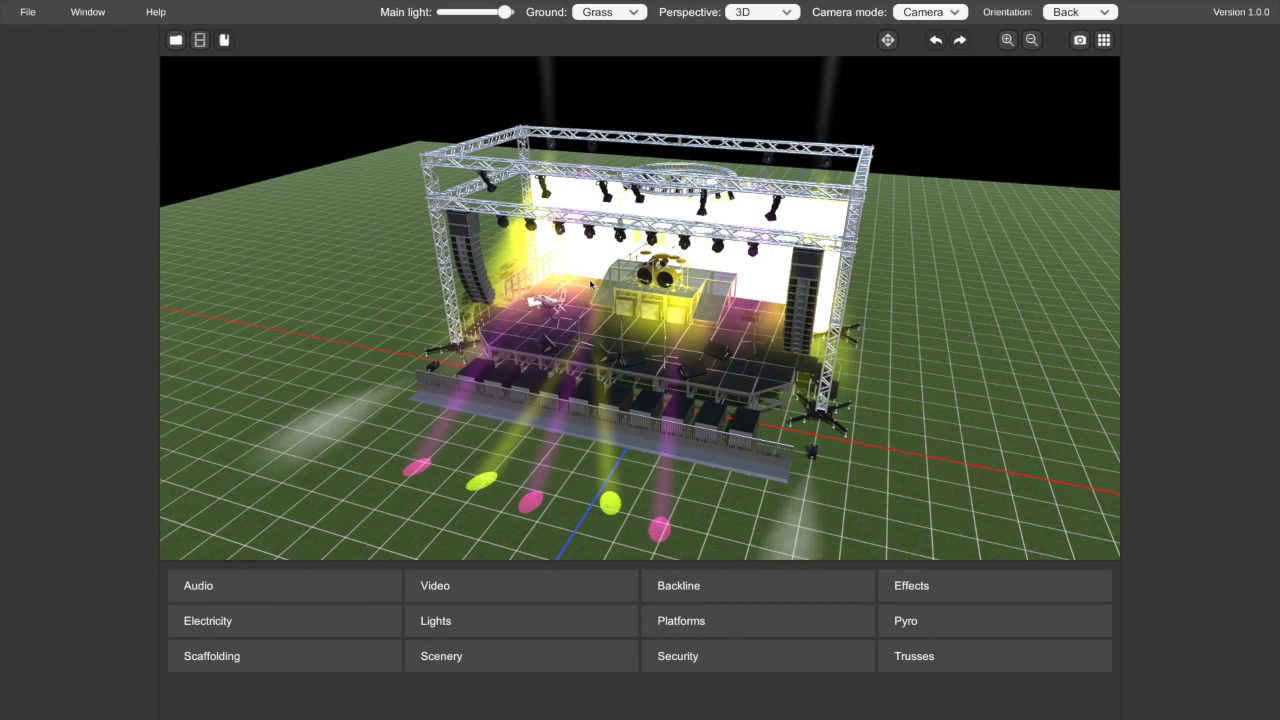
pyautogui.moveTo(595, 270); pyautogui.dragTo(498, 304, button='middle')
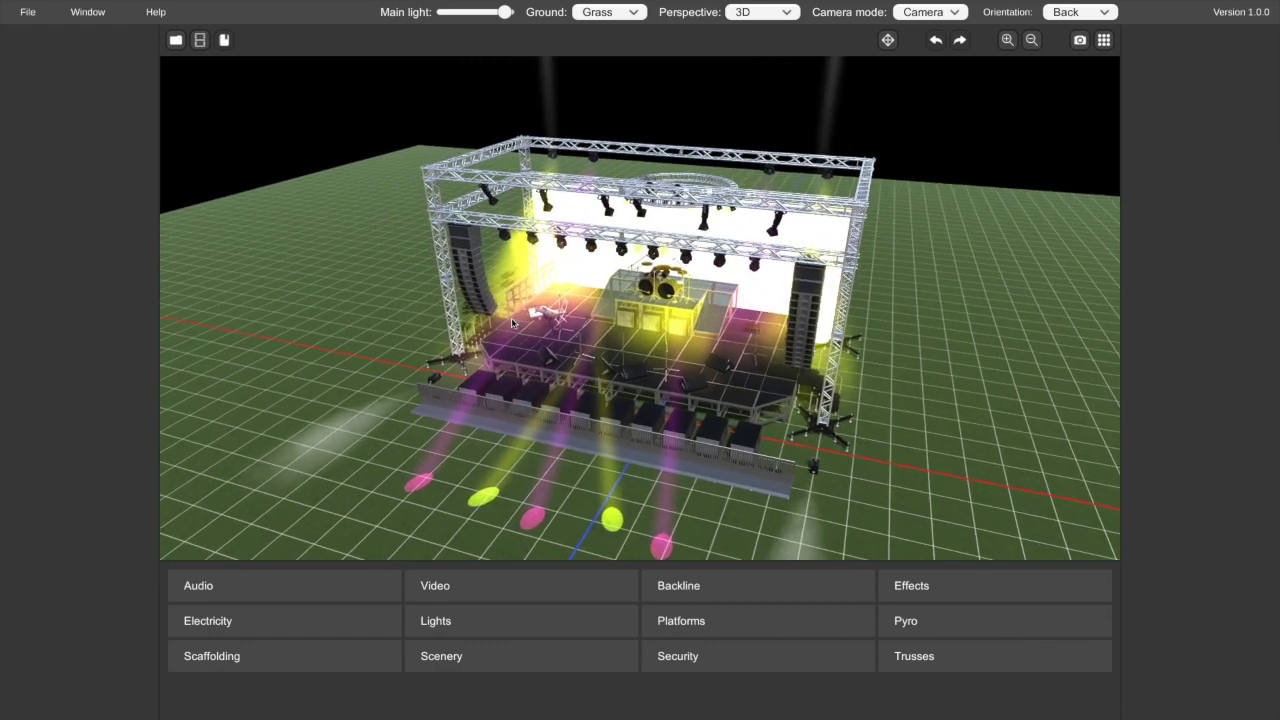